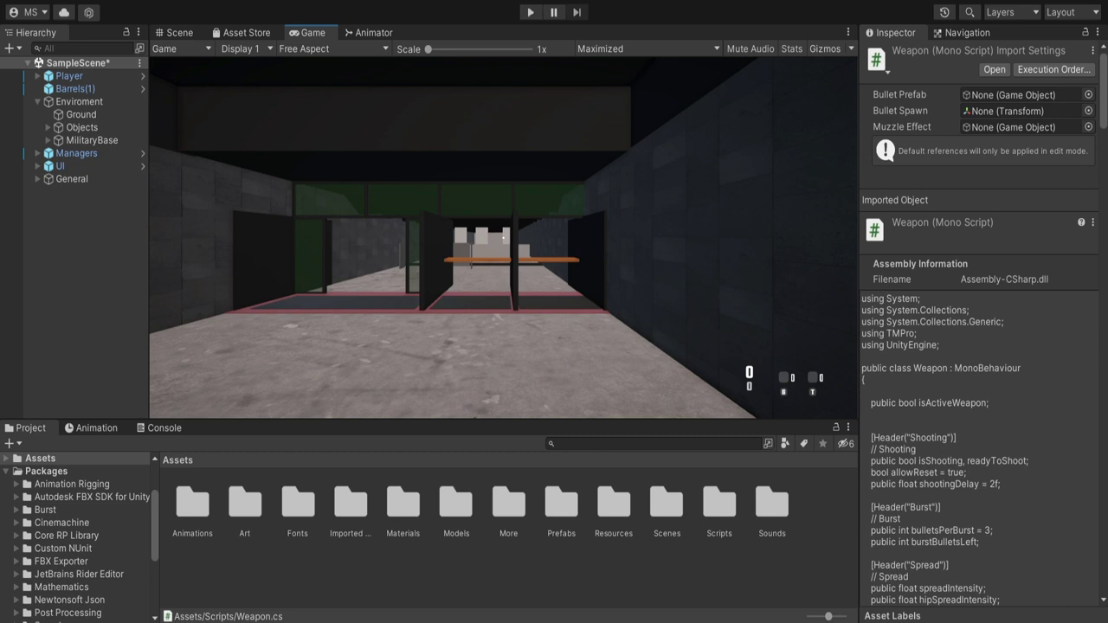
Run the game and walk out of the shooting-range building to explore the container yard and the base exterior.
key("ctrl+p")
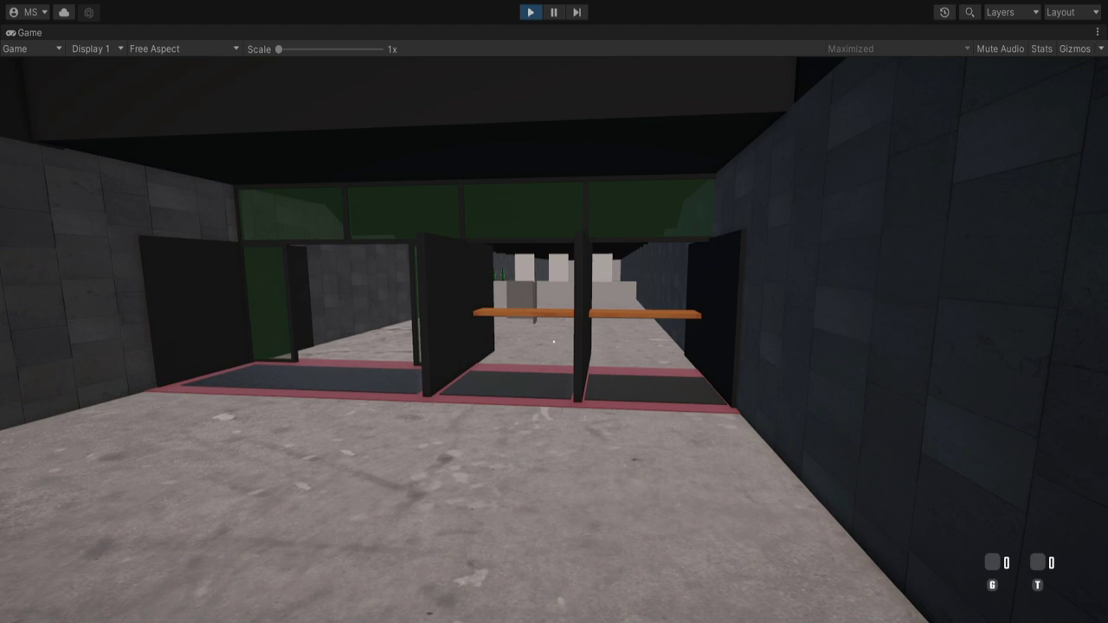
key("w")
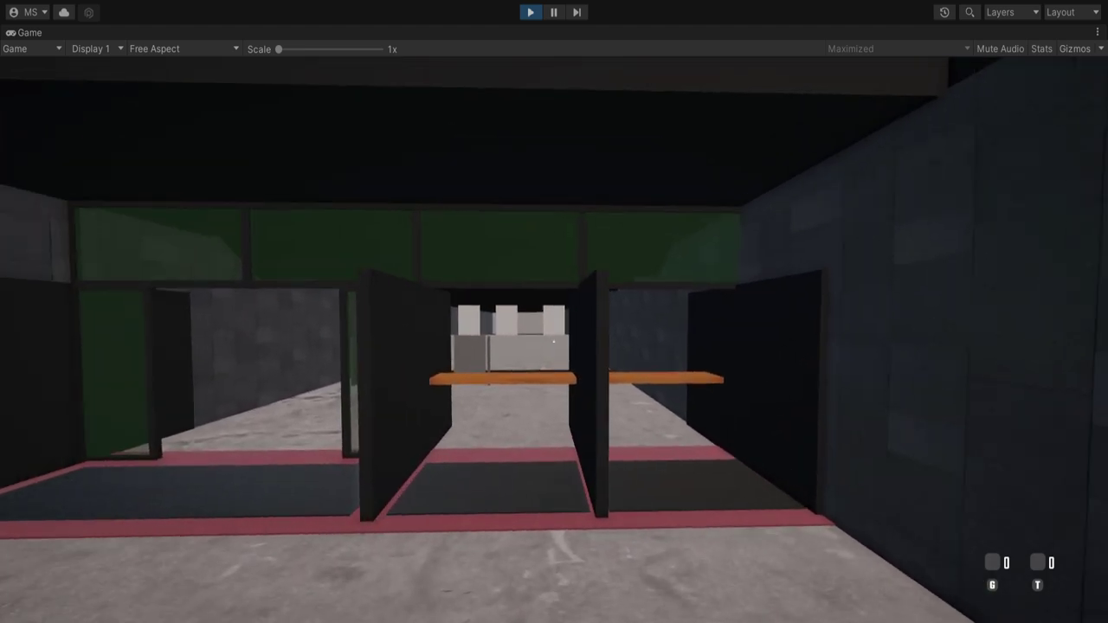
key("w")
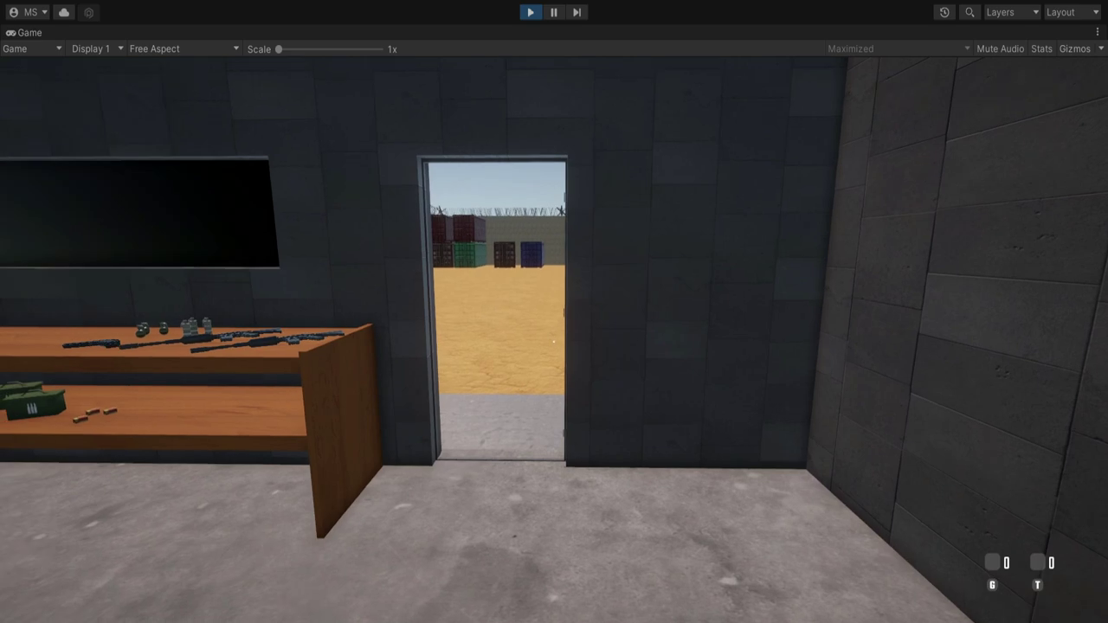
key("w")
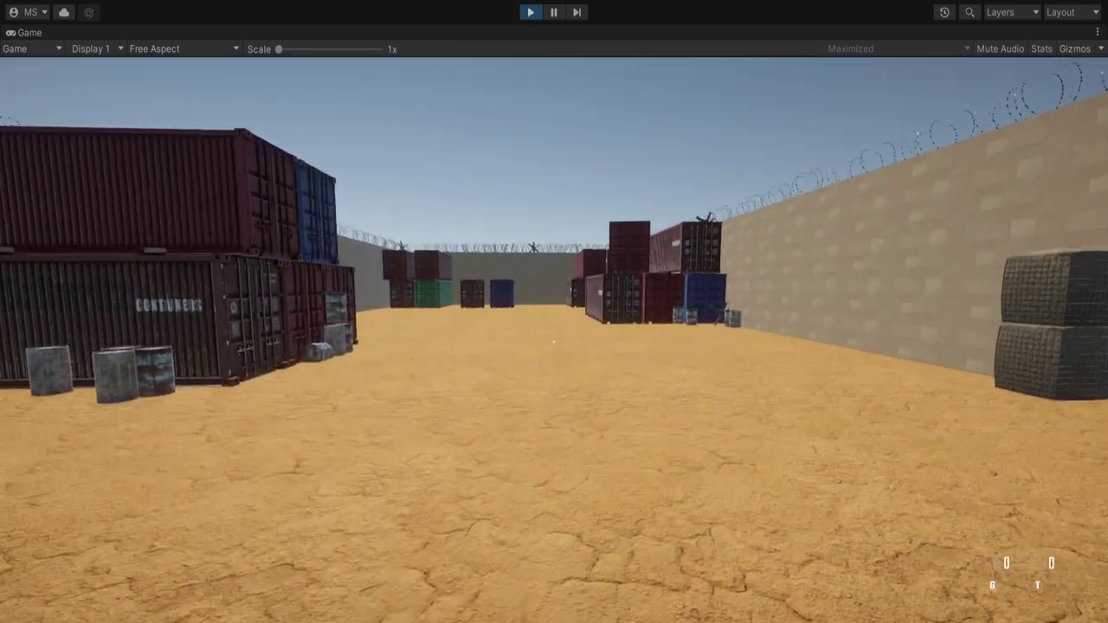
key("w")
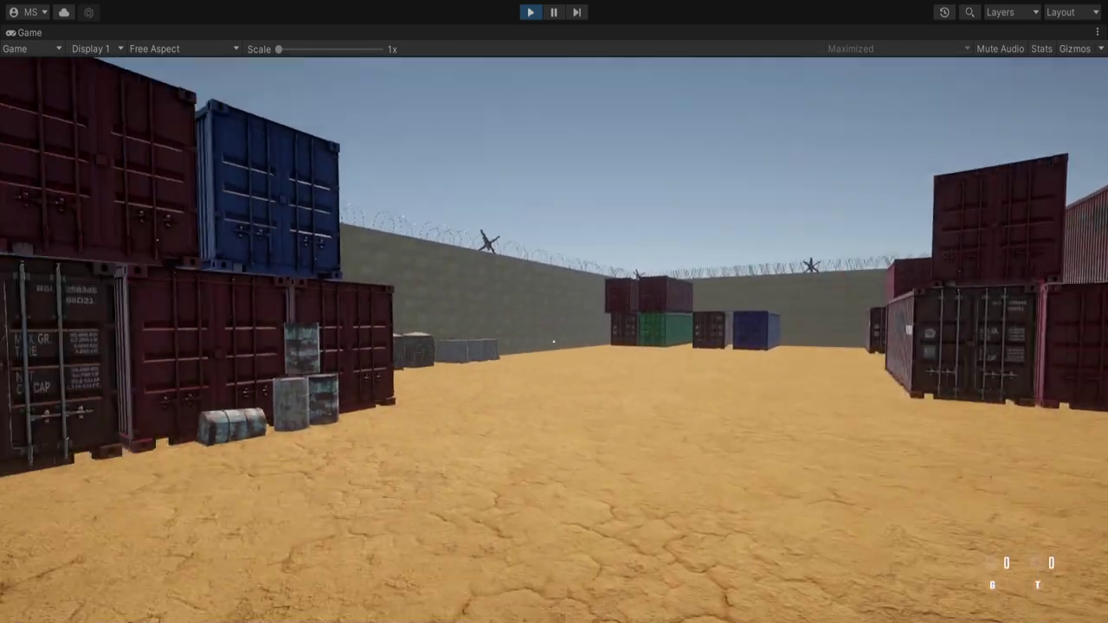
key("w")
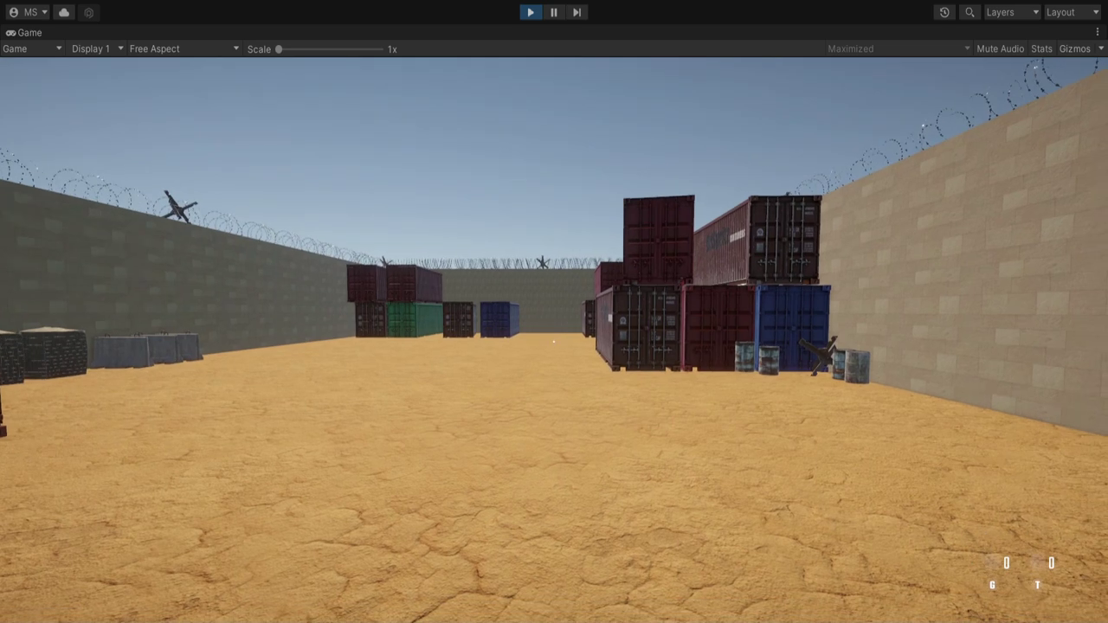
key("w")
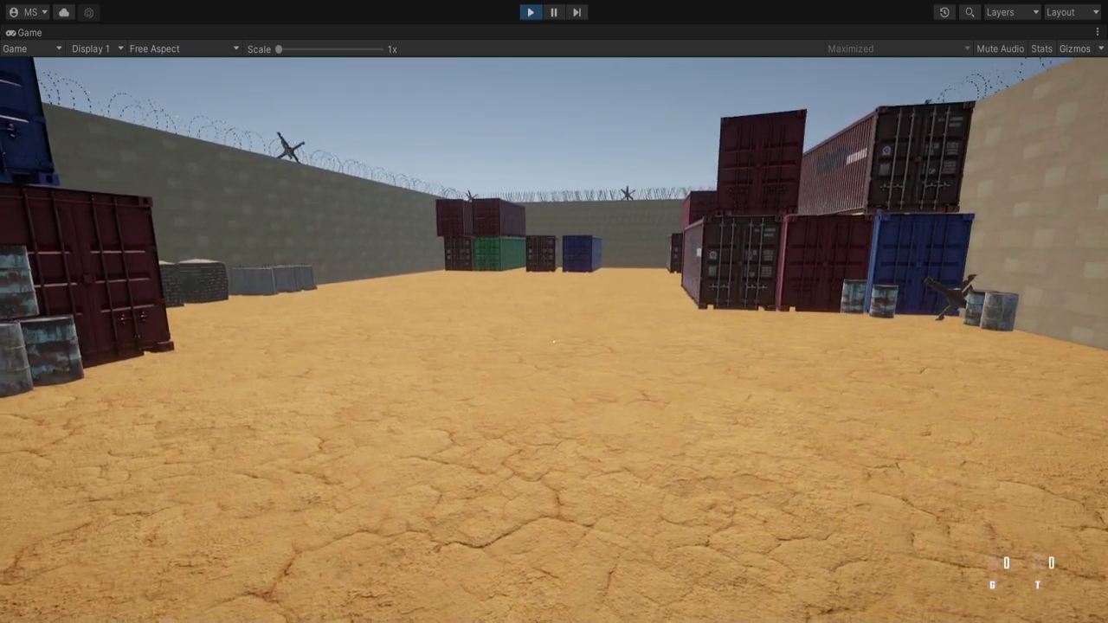
key("w")
key("w")
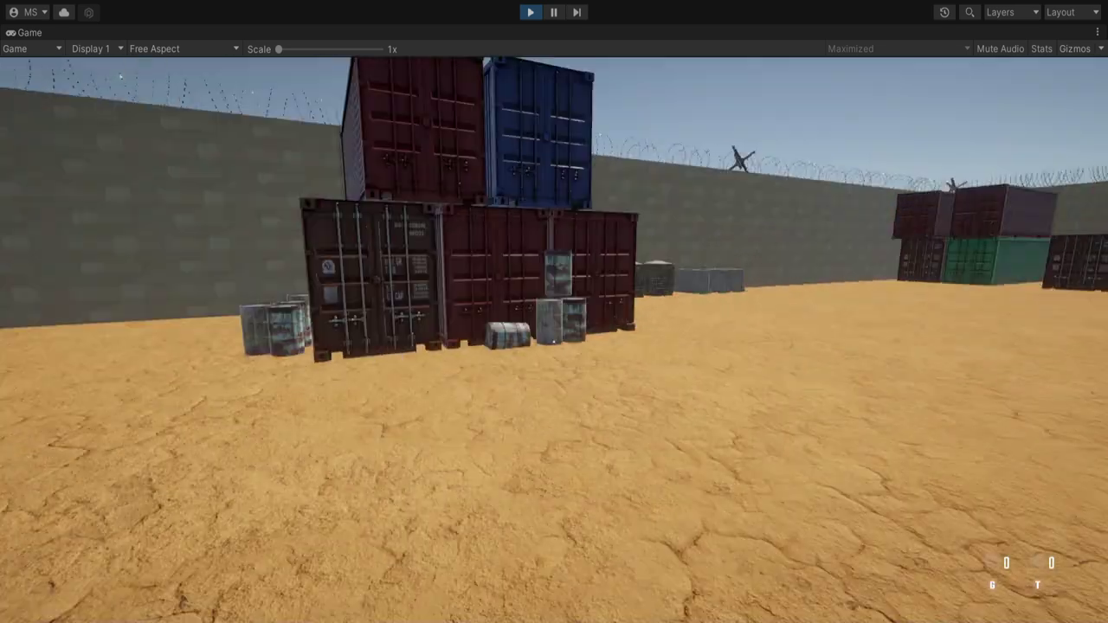
key("w")
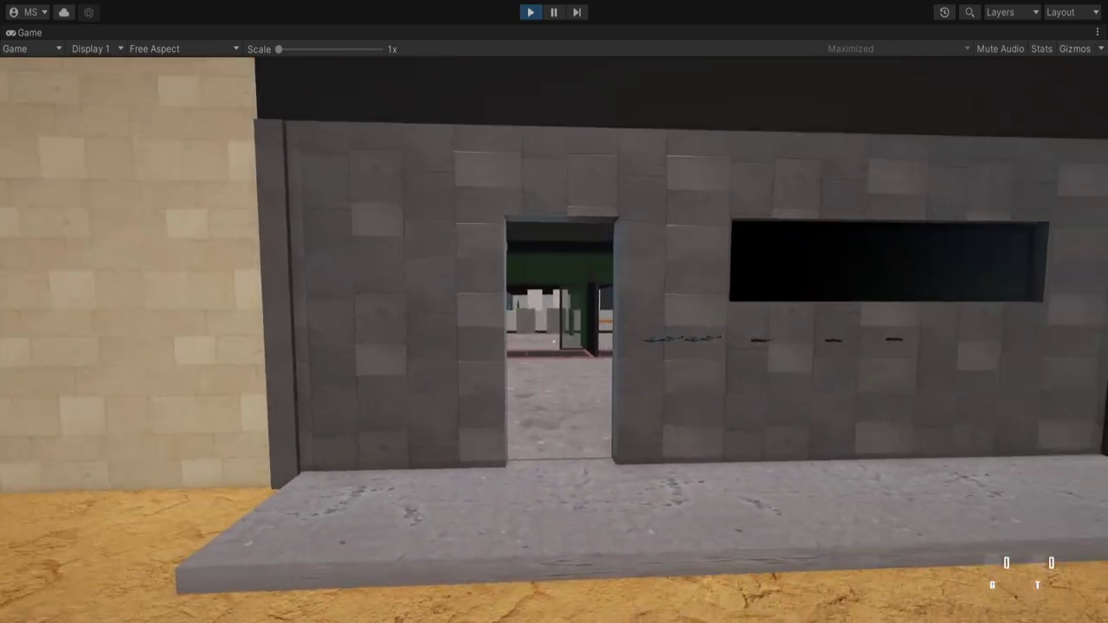
key("w")
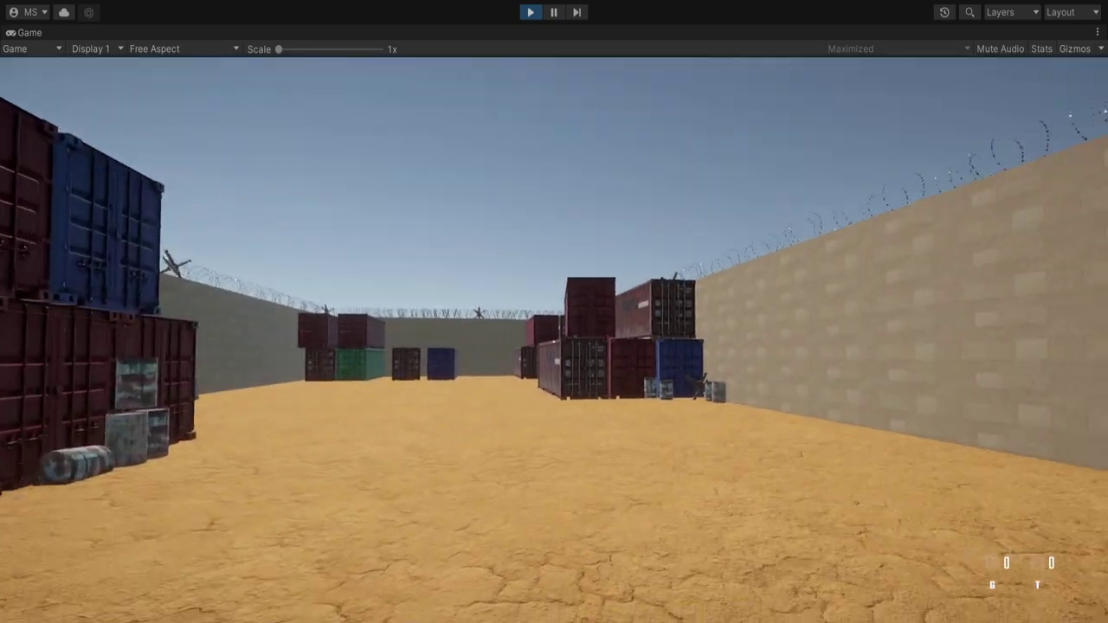
key("w")
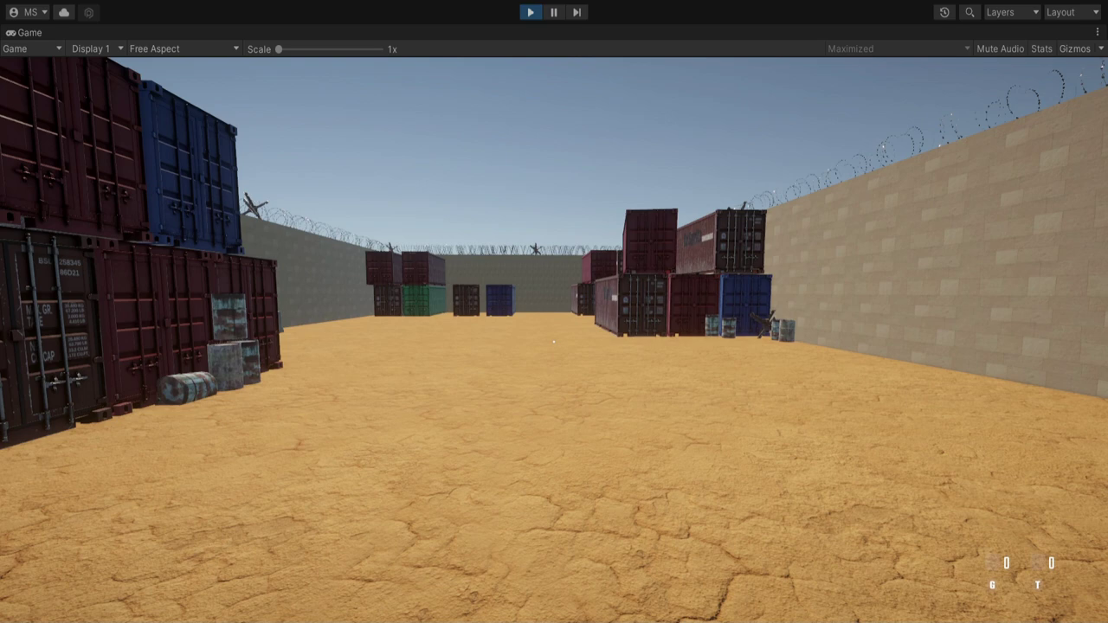
key("s")
key("d")
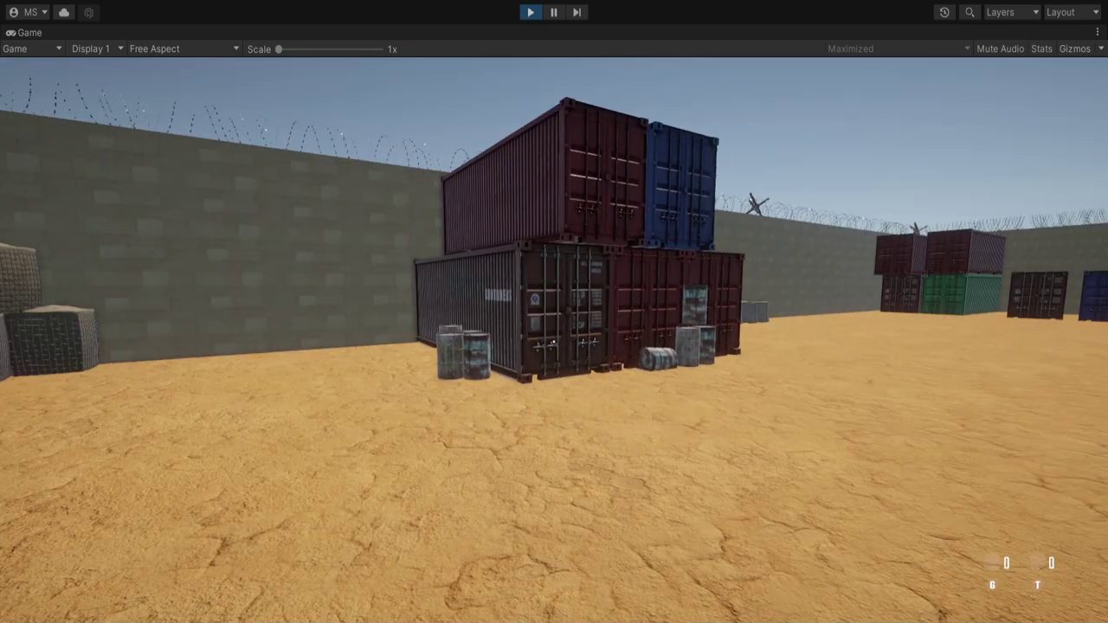
Walk along the building's front wall and past the doorway to examine how the weapons inside render from outside.
key("w")
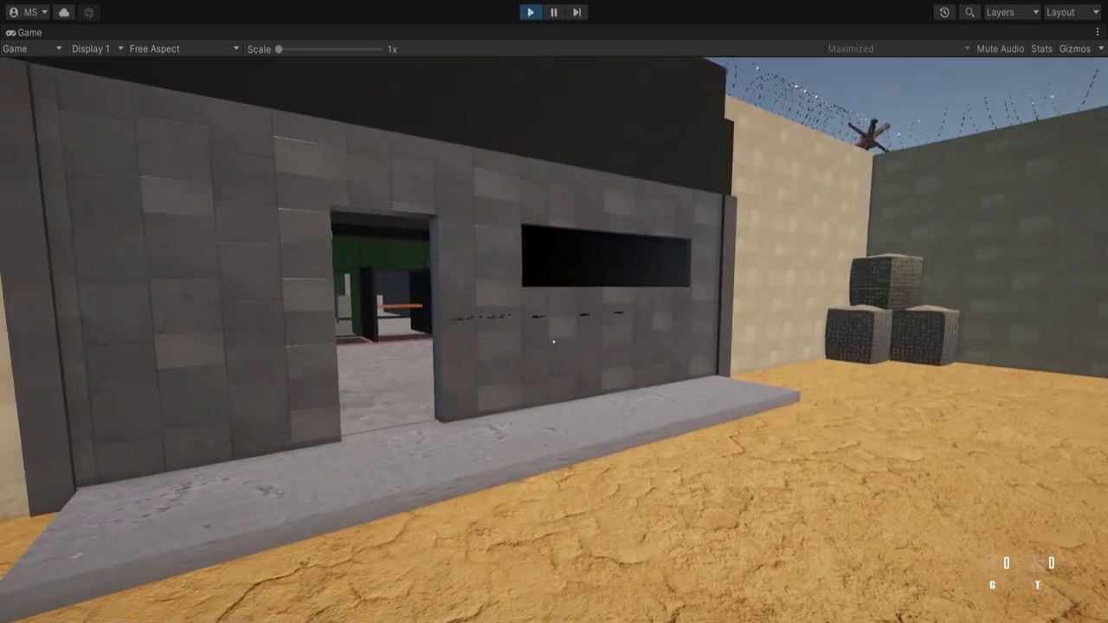
key("w")
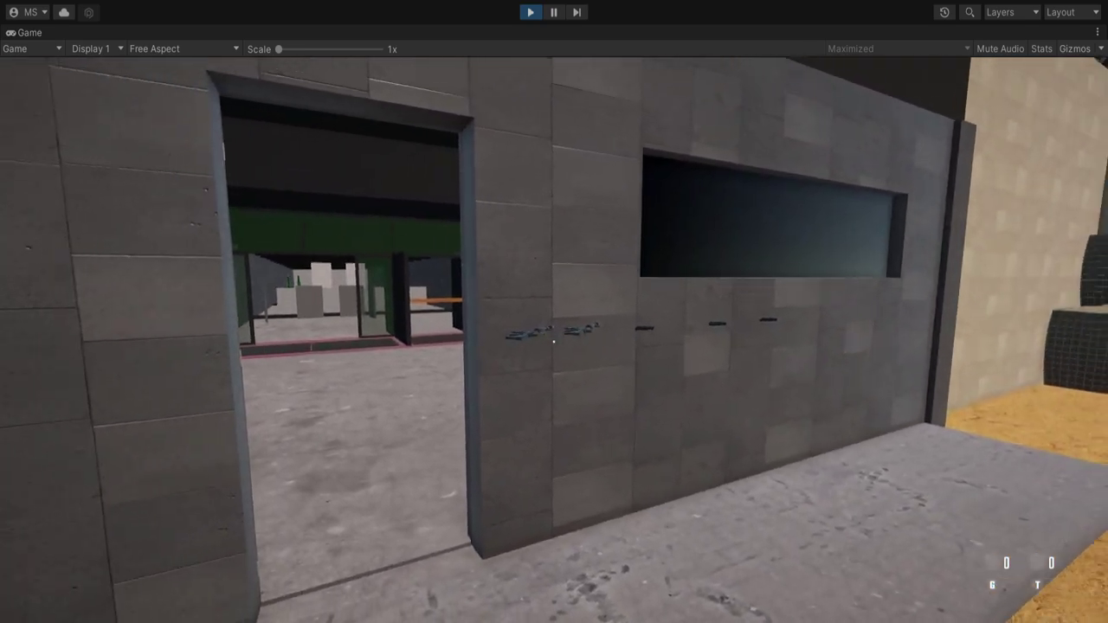
key("a")
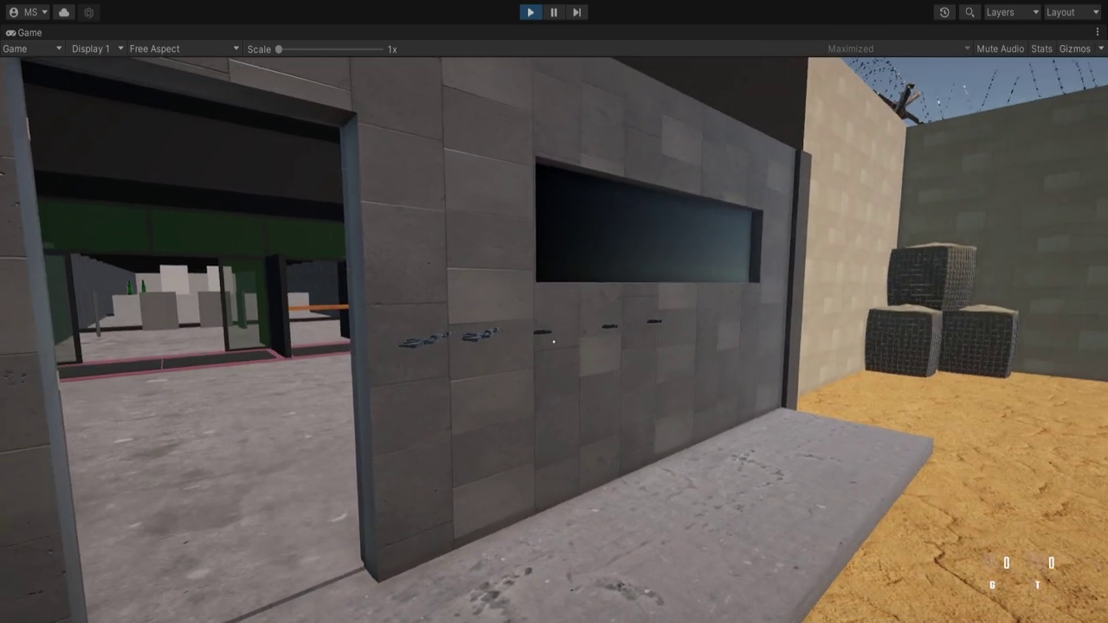
key("w")
key("d")
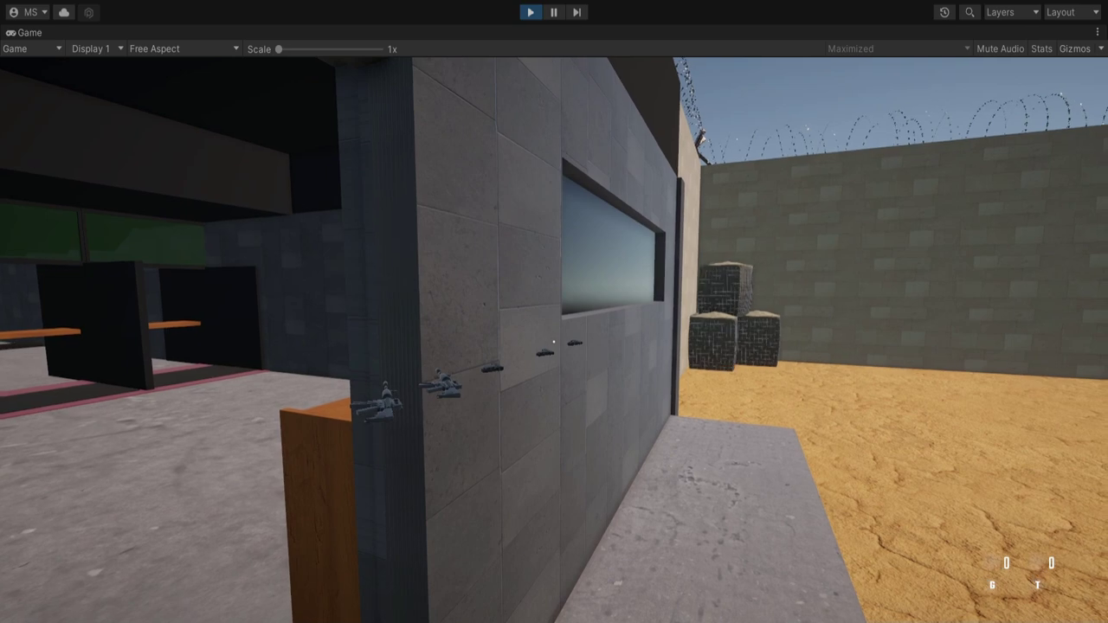
key("d")
key("s")
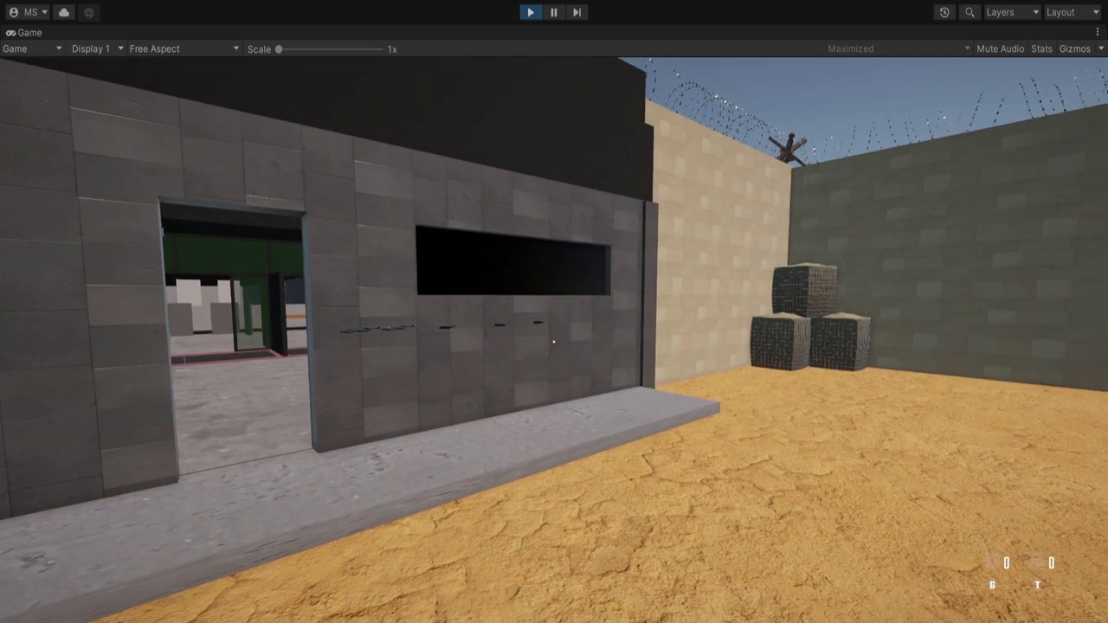
key("w")
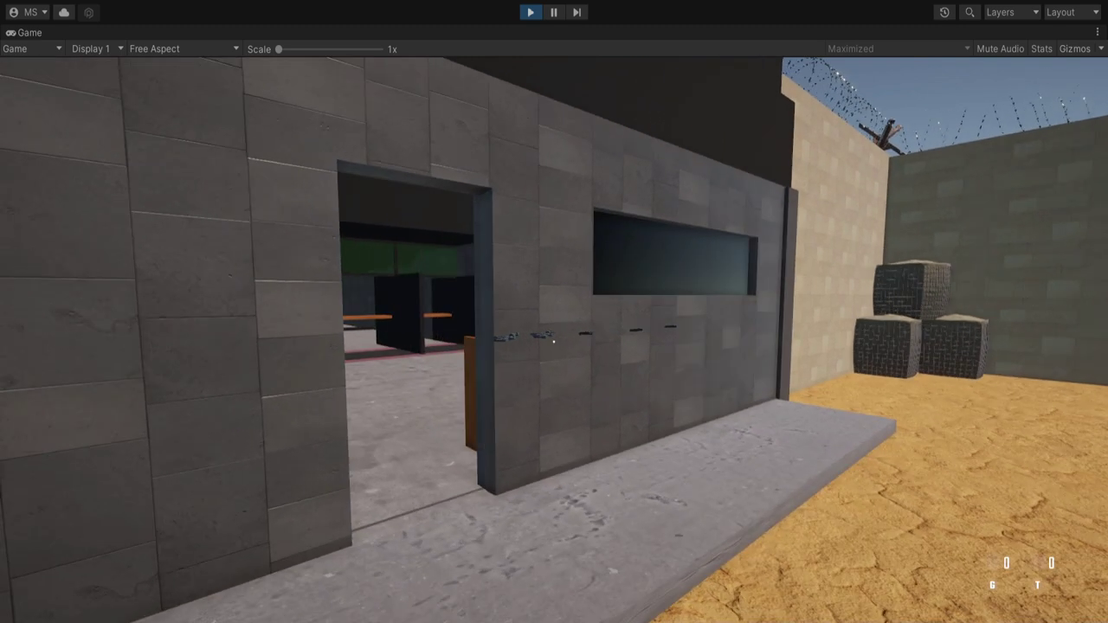
key("w")
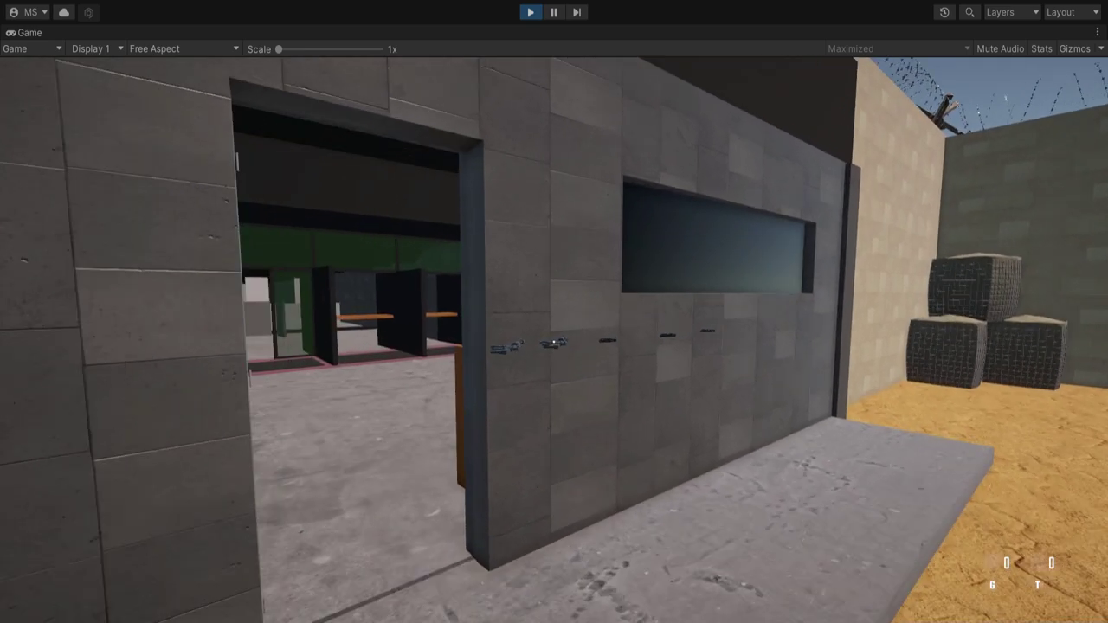
key("s")
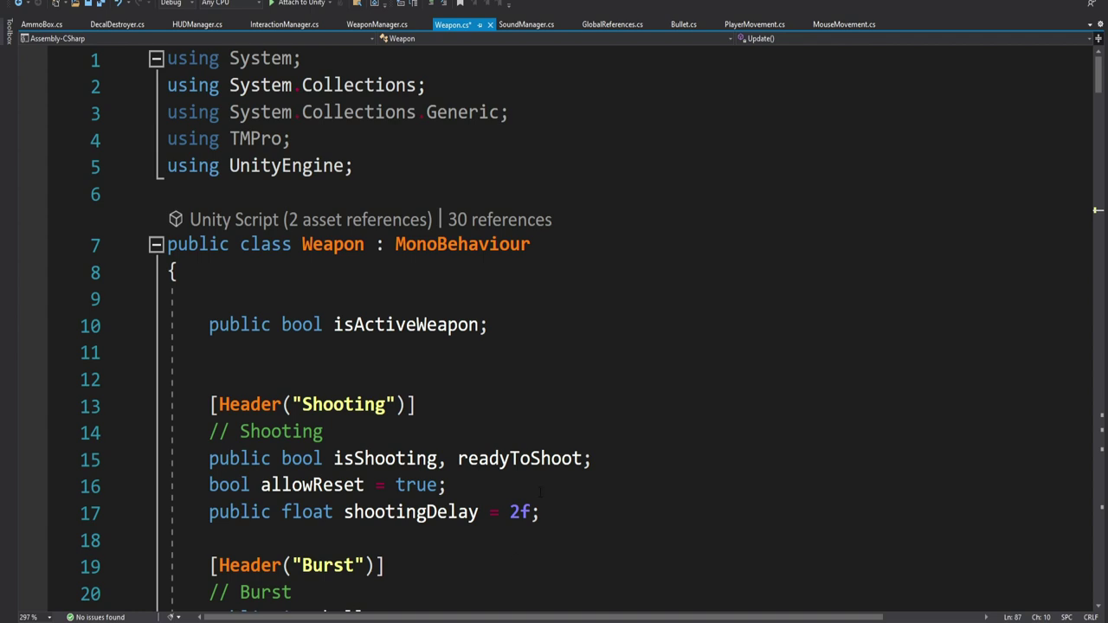
In Weapon.cs in Visual Studio, add a foreach loop inside Update's isActiveWeapon block that sets each child's layer to "WeaponRender".
scroll(542, 492, "down", 20)
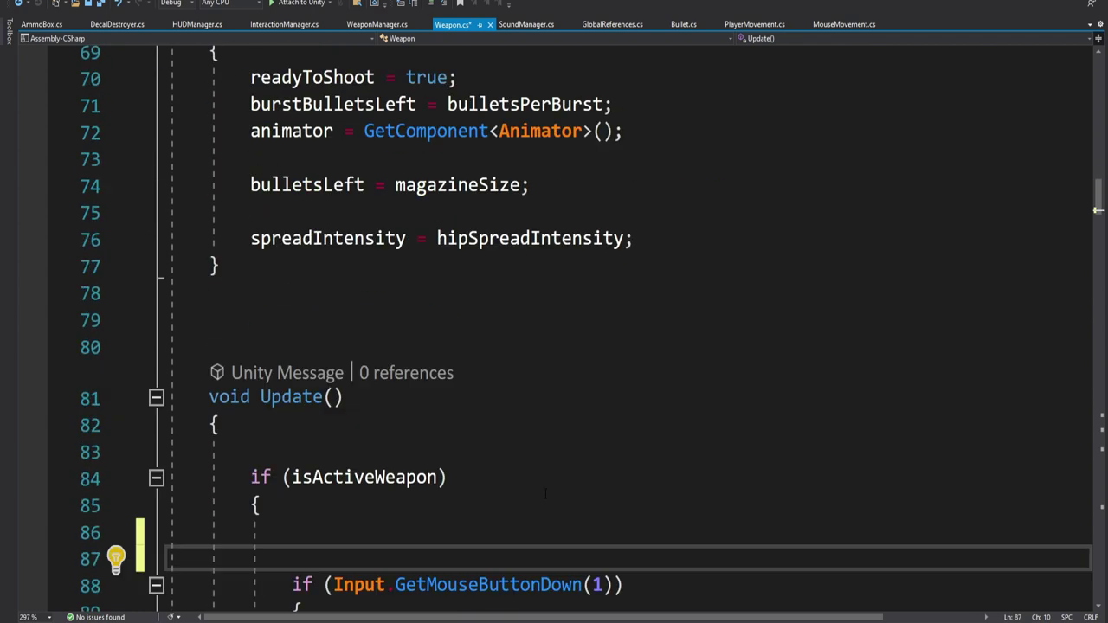
scroll(545, 494, "down", 4)
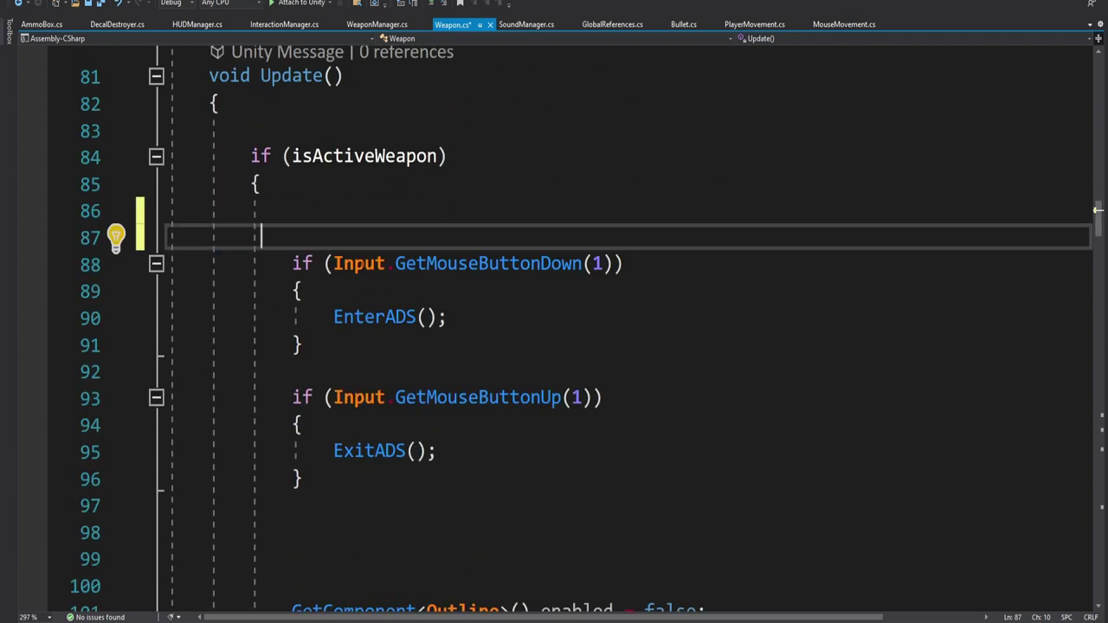
scroll(554, 329, "up", 1)
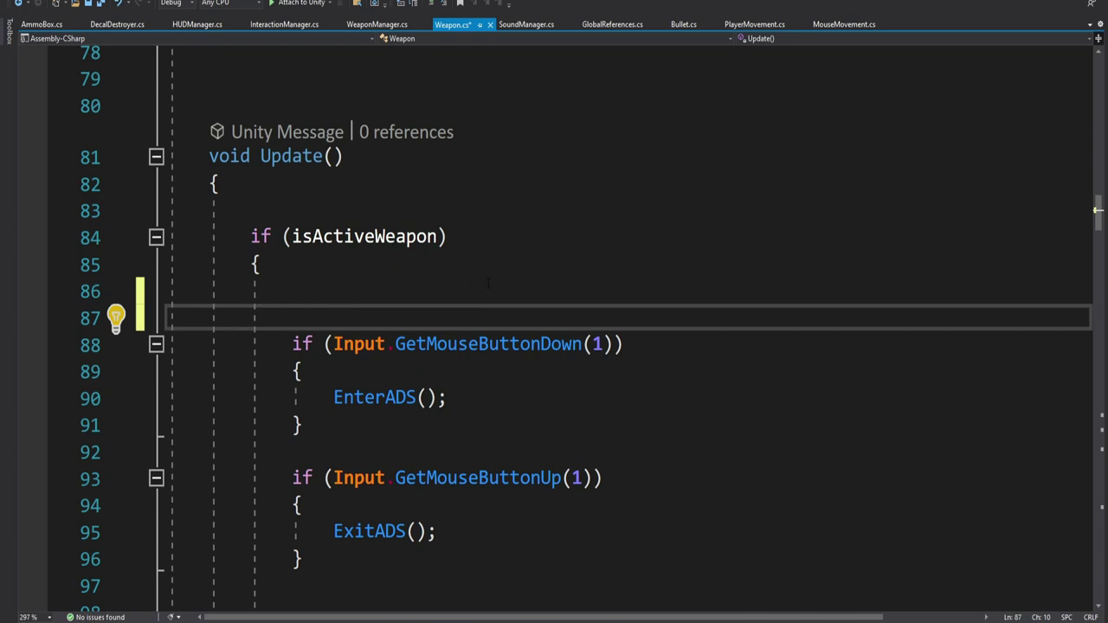
key("Return")
key("Return")
key("Return")
left_click(381, 321)
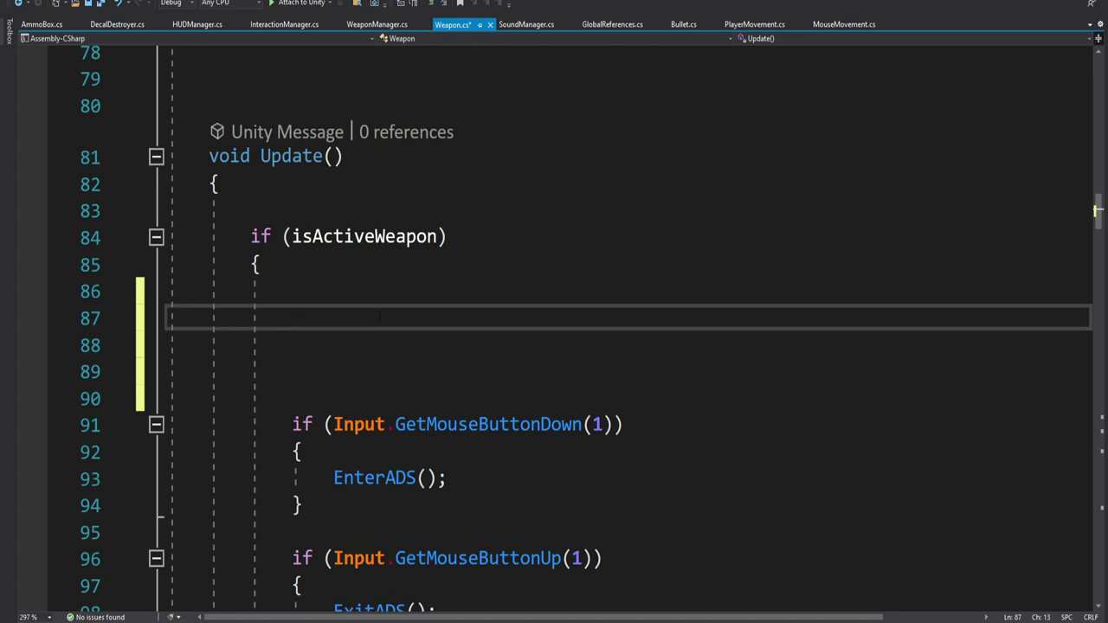
type("foreach (Transform child in transform) {     child.gameObject.layer = LayerMask.NameToLayer(\"Default\"); }")
type("WeaponRender")
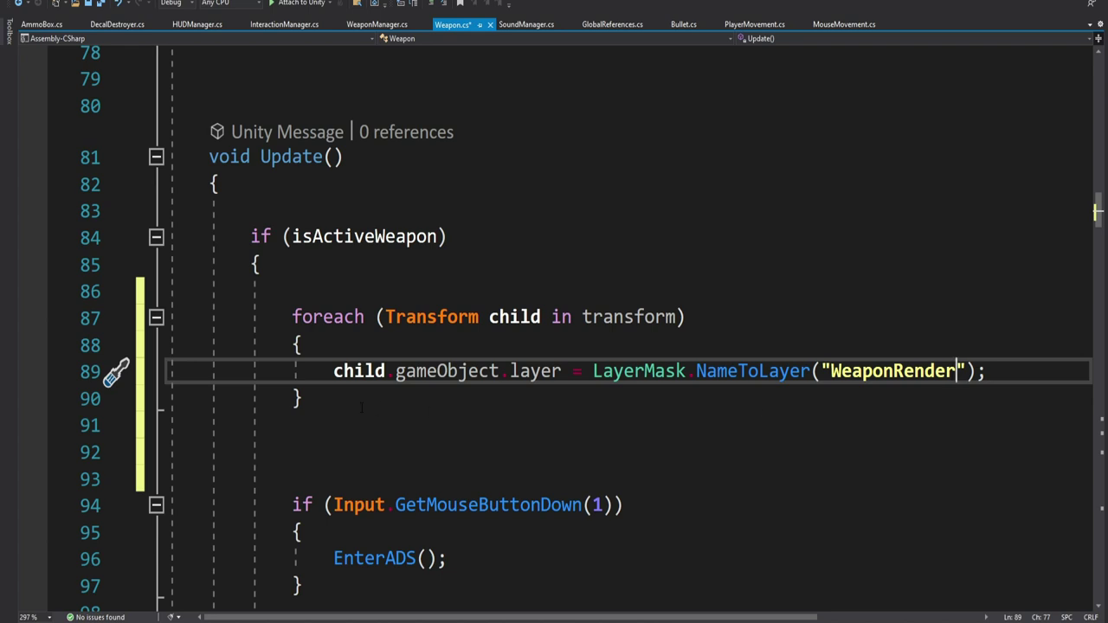
Add an else branch to the isActiveWeapon check with a copy of the foreach loop, changing its layer name to "Default".
left_click_drag(362, 407, 261, 317)
key("ctrl+c")
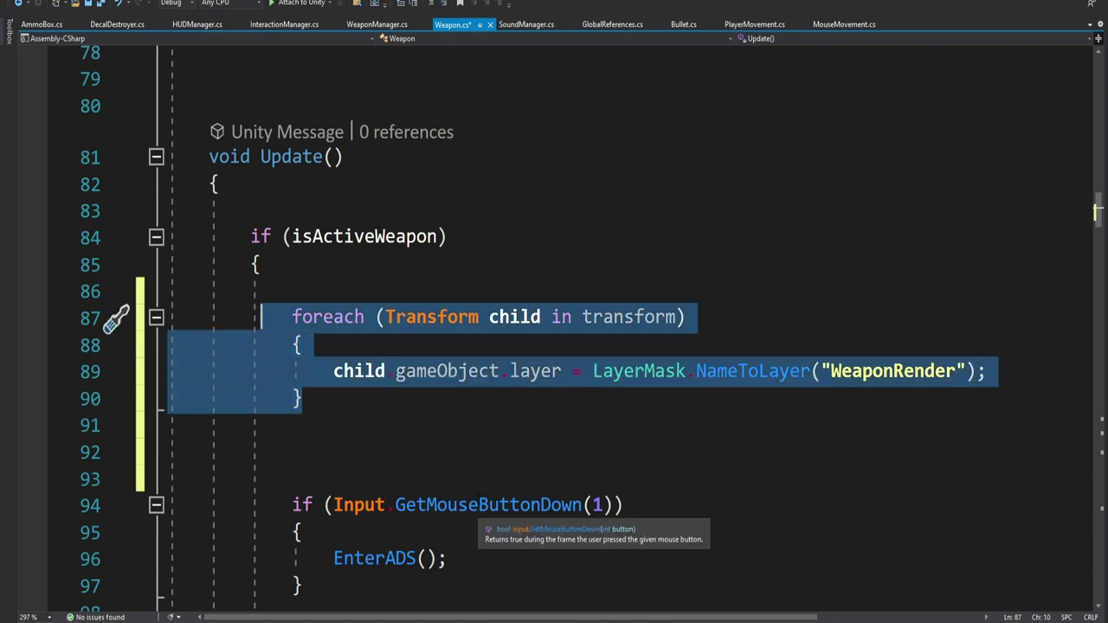
scroll(479, 499, "down", 19)
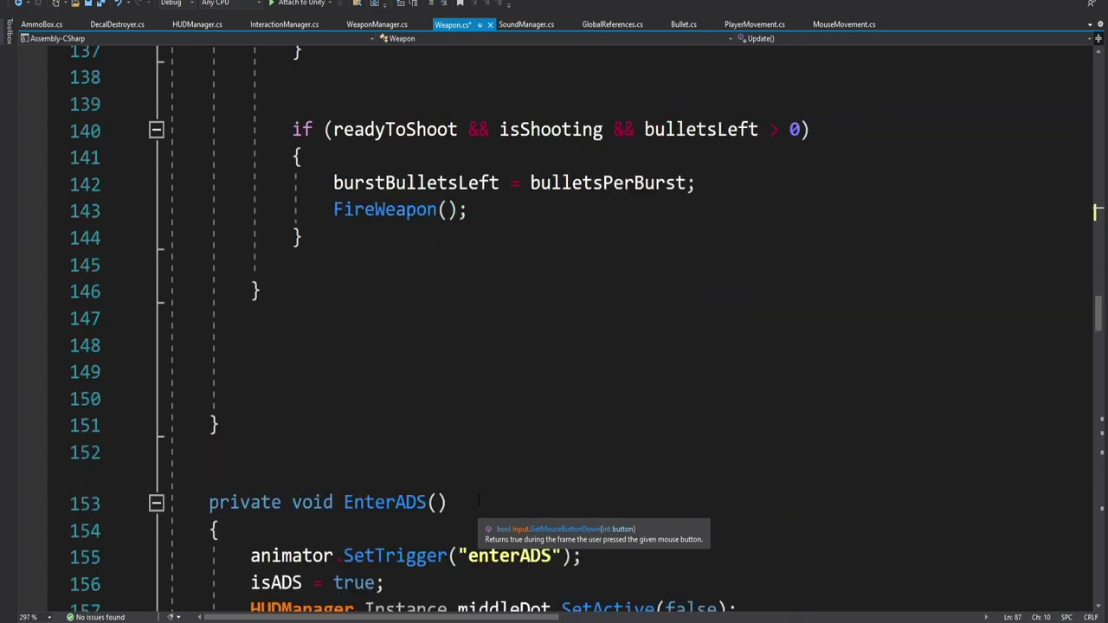
left_click(334, 370)
type("else {")
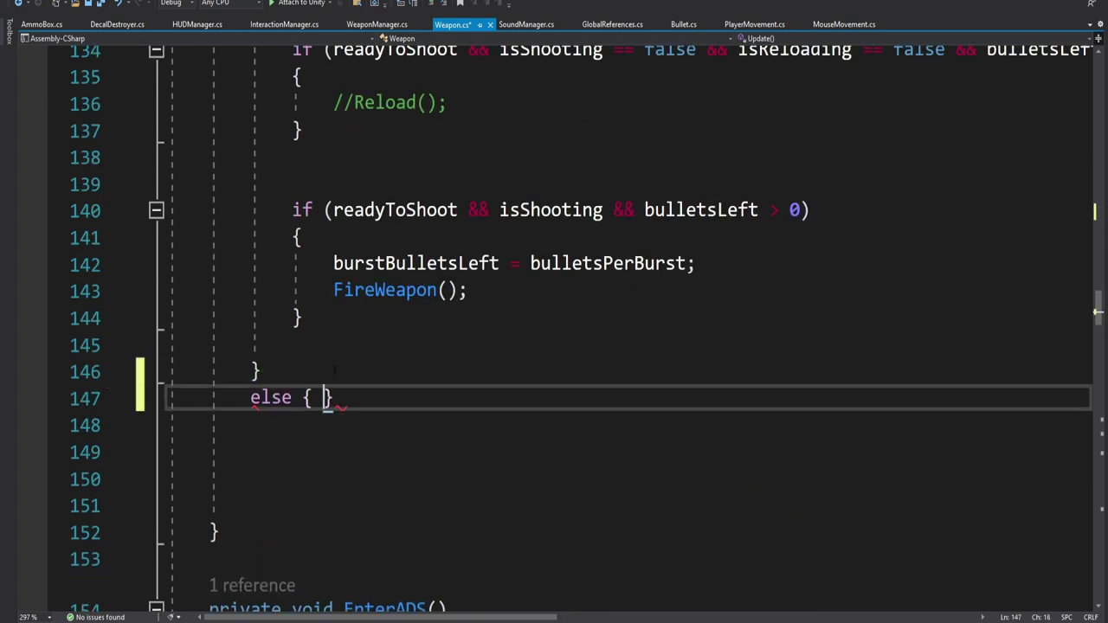
key("Return")
key("ctrl+v")
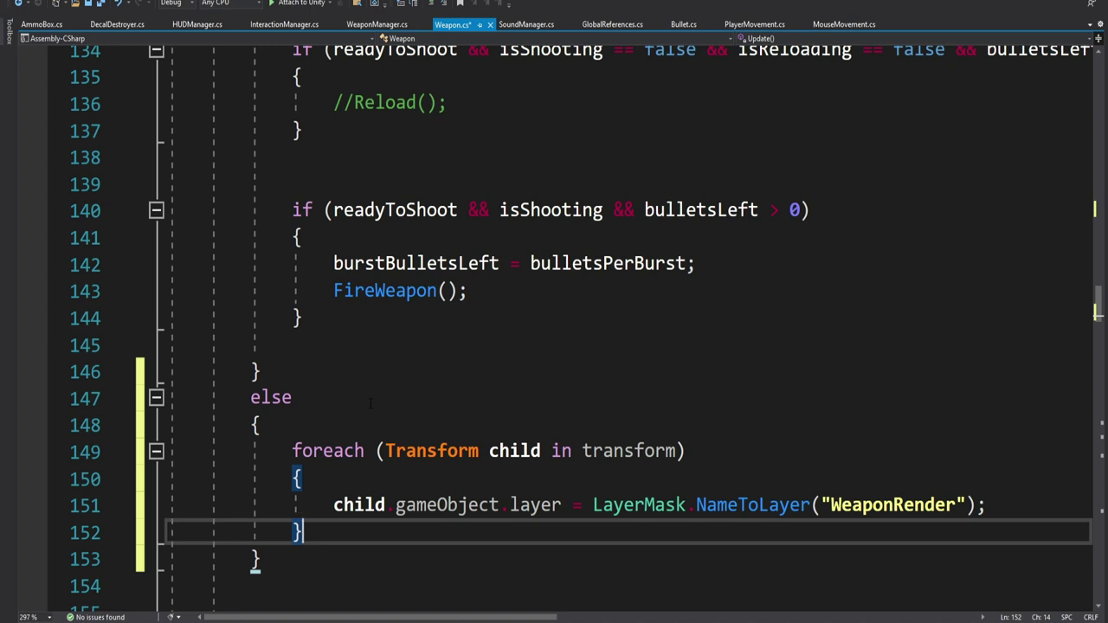
double_click(901, 506)
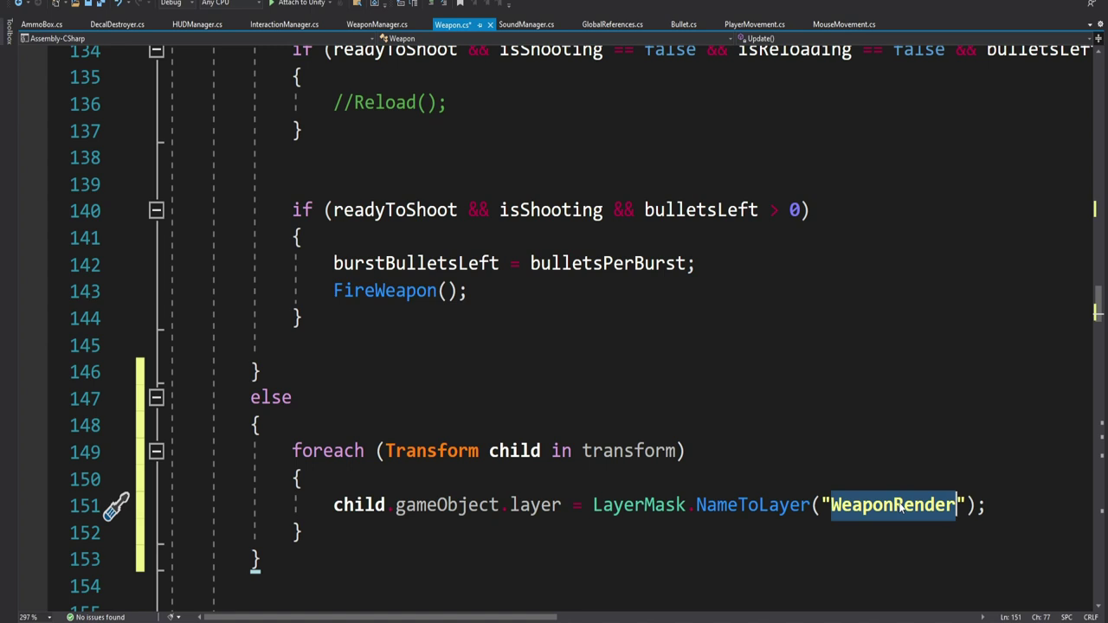
type("Defau")
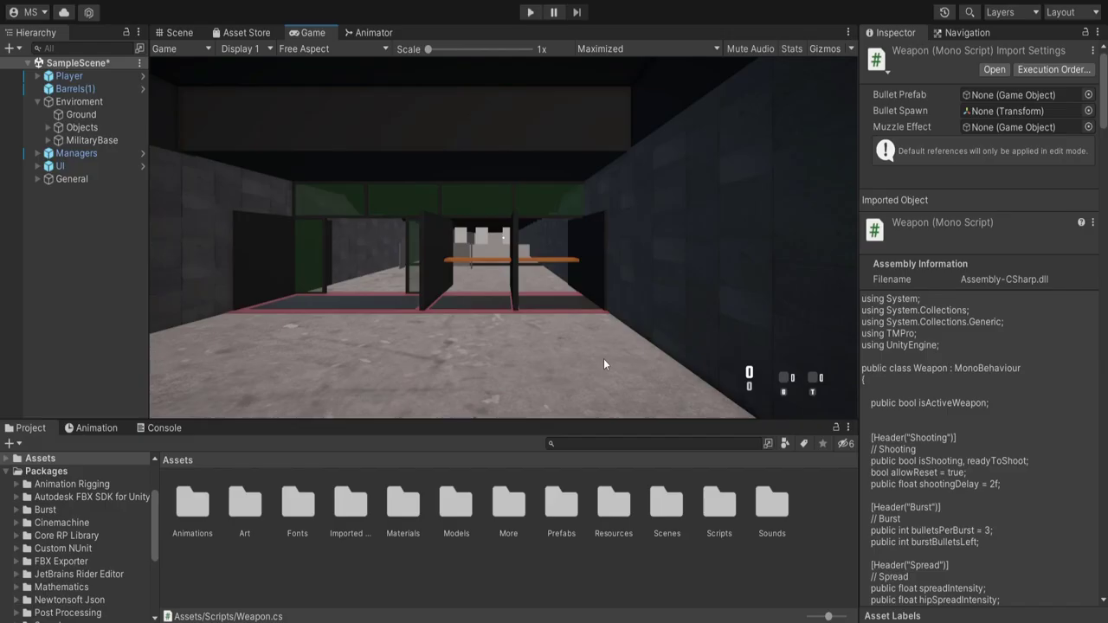
Under Objects > WeaponsAmmunition, set the first 1911 pistol and all its children to the Default layer.
left_click(47, 127)
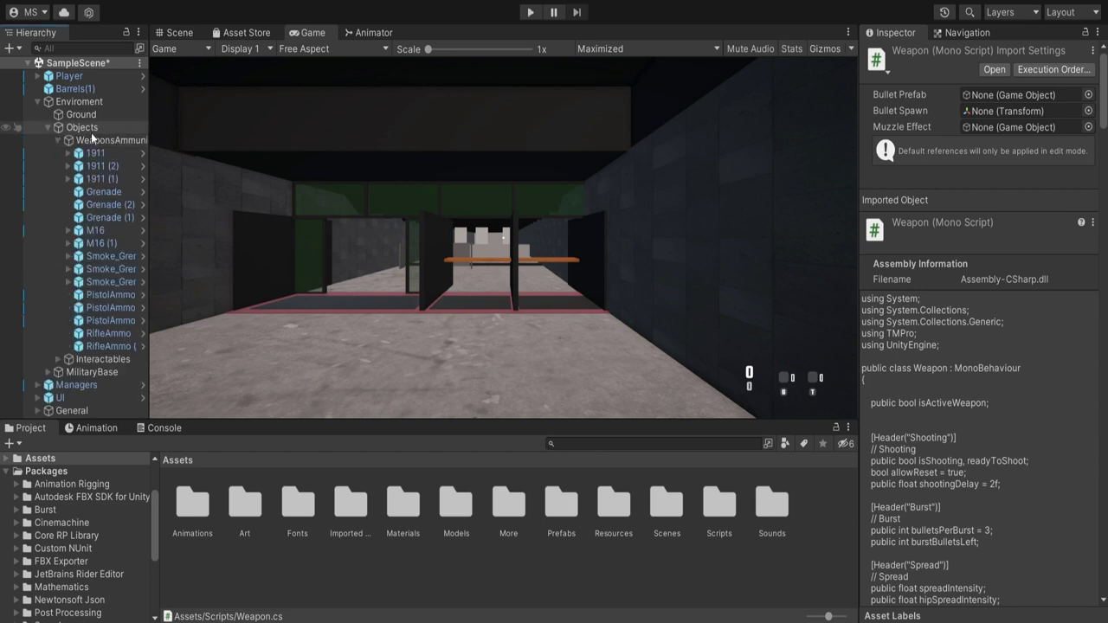
left_click(58, 140)
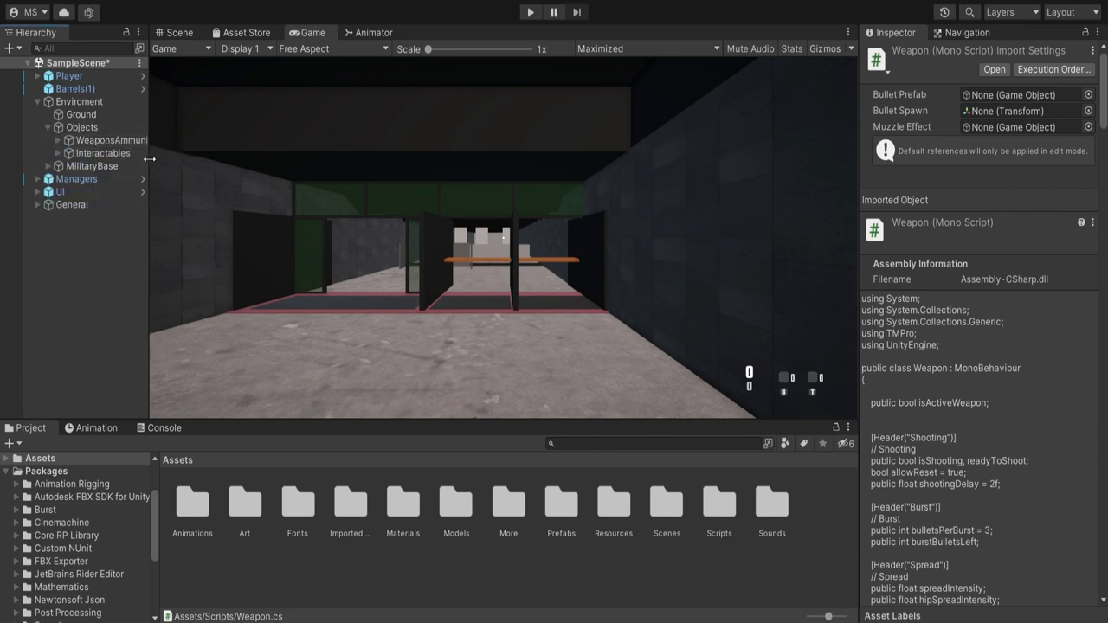
left_click_drag(148, 156, 190, 163)
left_click(57, 141)
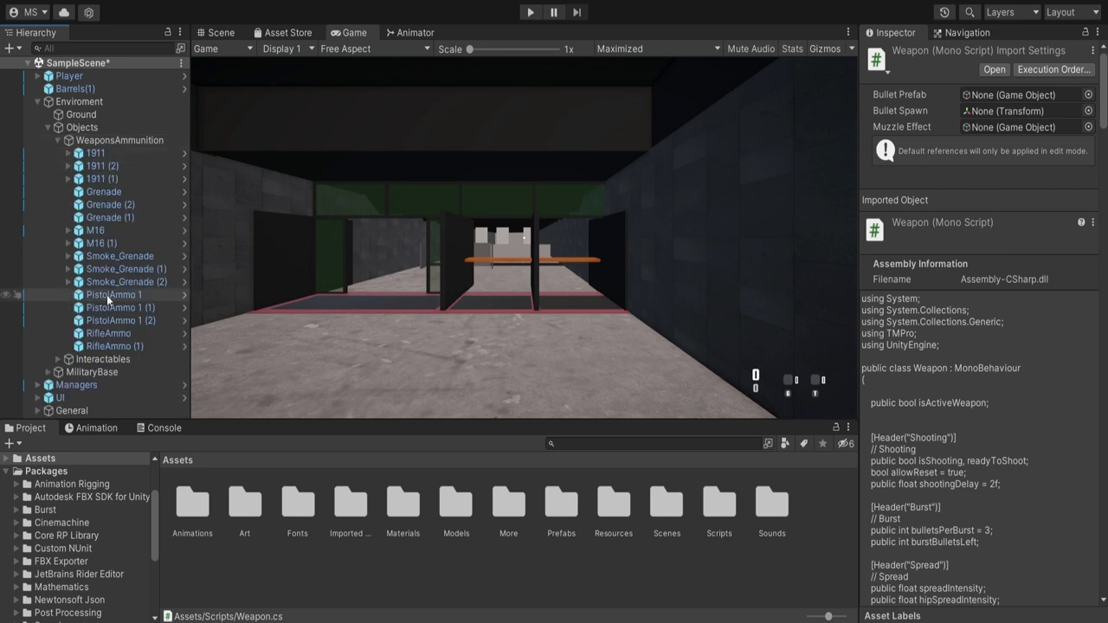
left_click(96, 154)
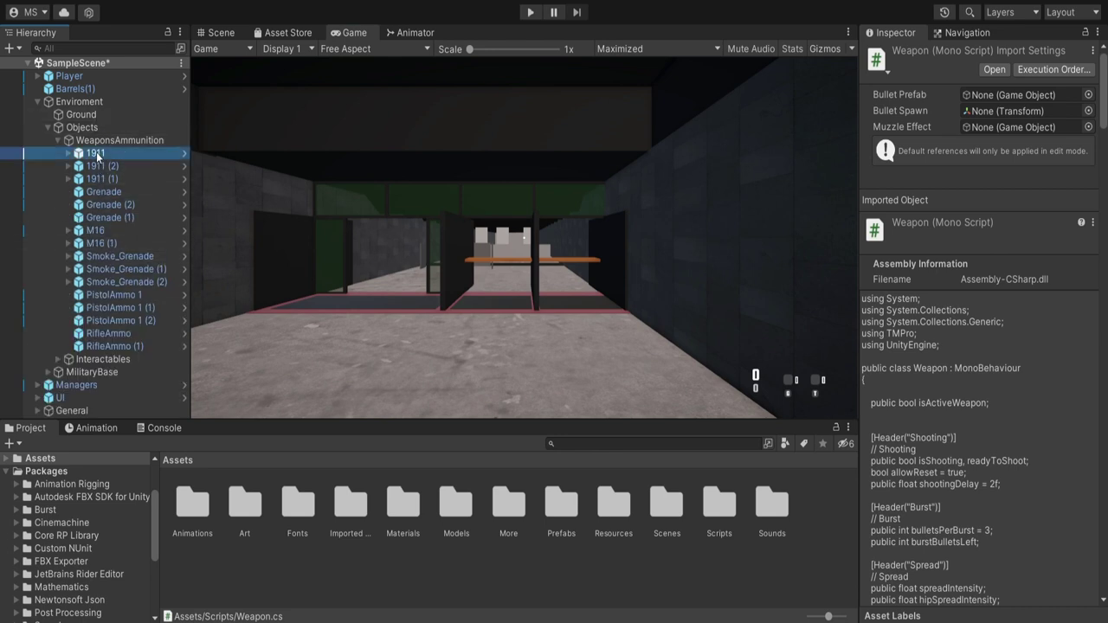
left_click_drag(860, 210, 680, 209)
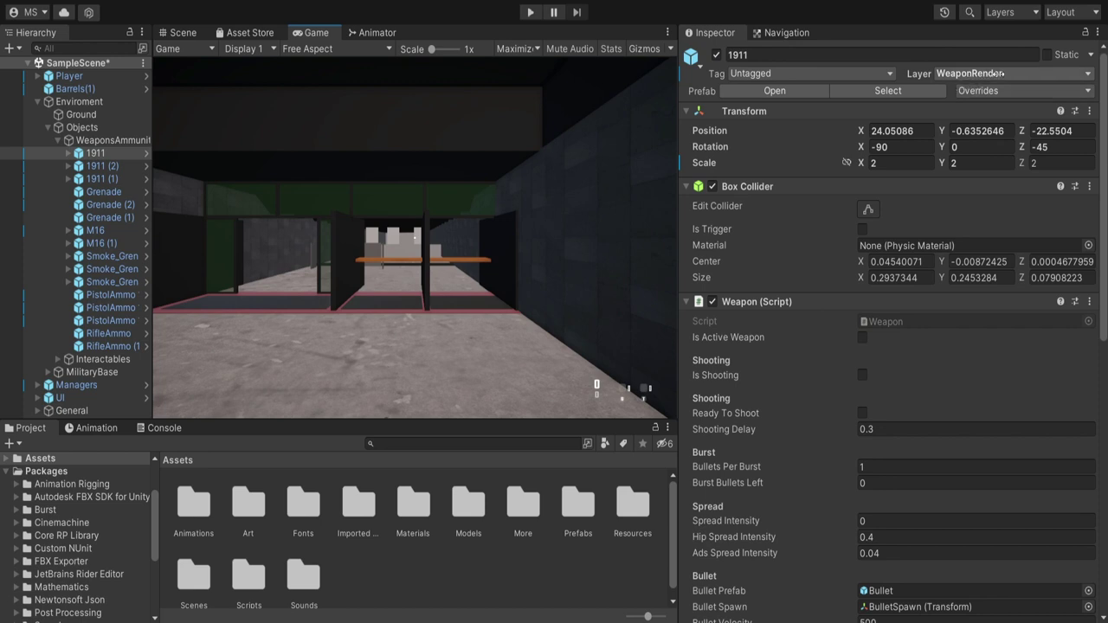
left_click(975, 74)
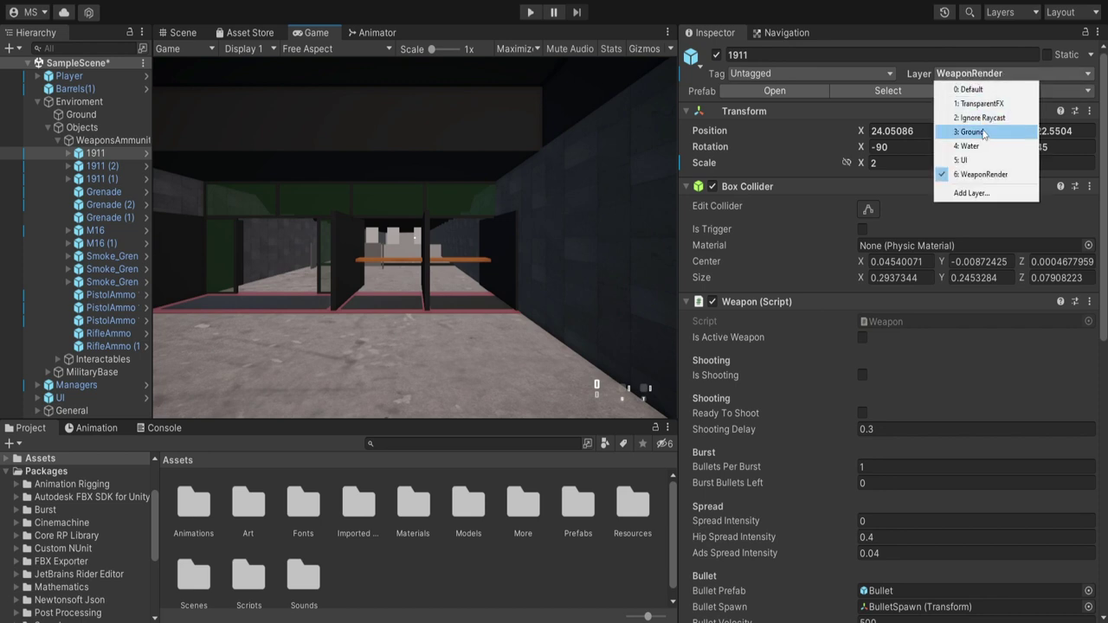
left_click(969, 89)
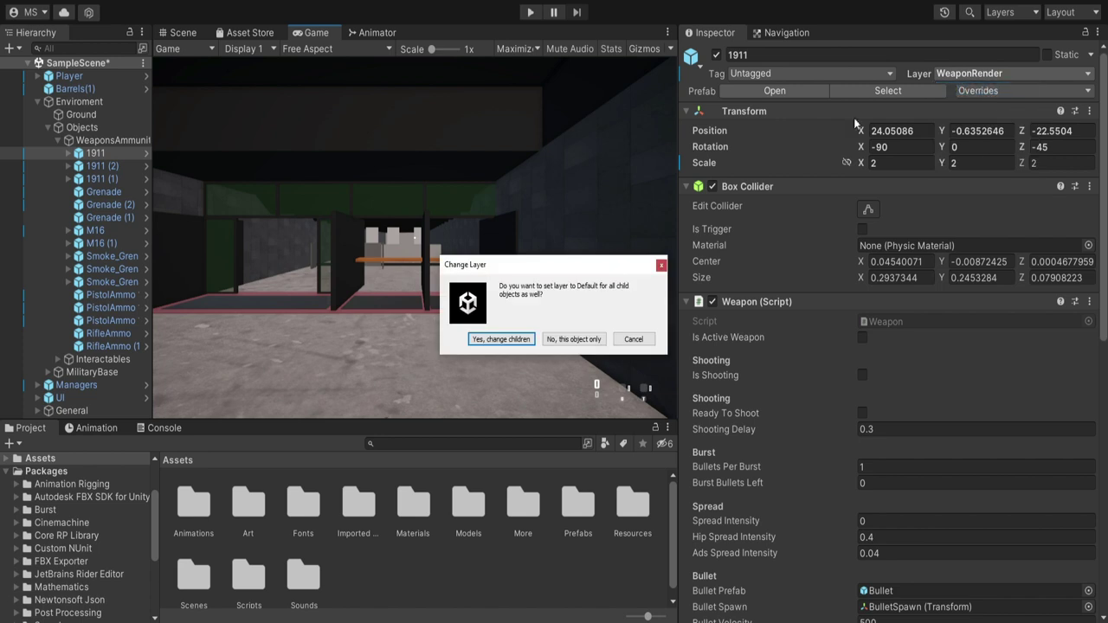
left_click(502, 340)
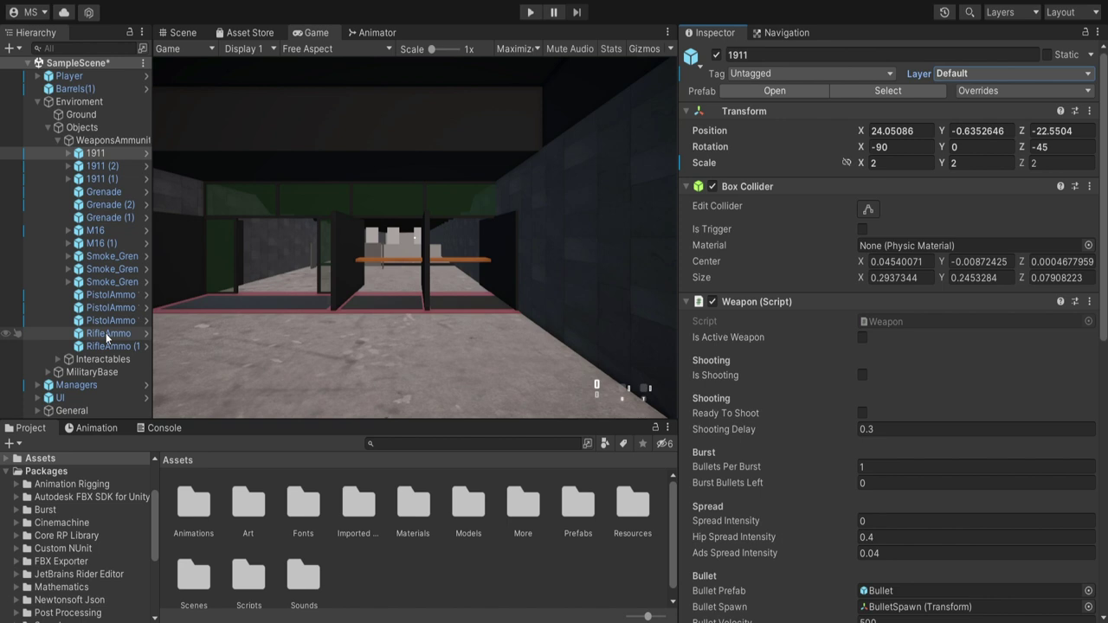
Set 1911 (2) and 1911 (1) to the Default layer, including their child objects.
left_click(101, 166)
left_click(965, 74)
left_click(960, 88)
left_click(502, 339)
left_click(101, 179)
left_click(965, 74)
left_click(959, 88)
Set both M16 rifles, M16 and M16 (1), to the Default layer together with their children.
left_click(97, 231)
left_click(965, 73)
left_click(961, 90)
left_click(503, 339)
left_click(101, 243)
left_click(965, 73)
left_click(961, 90)
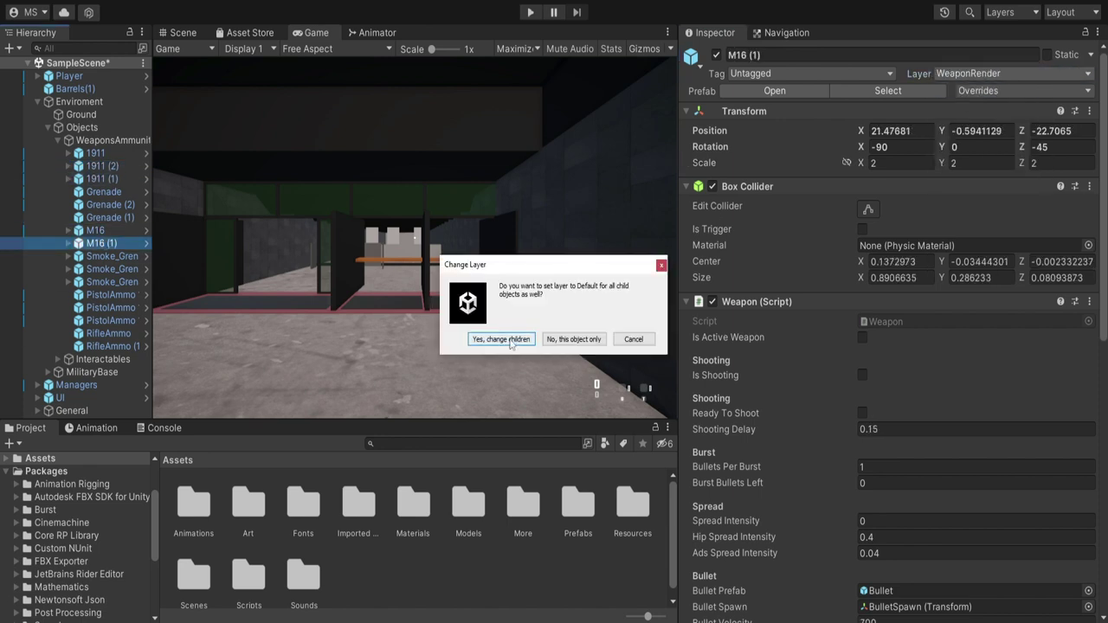
left_click(502, 339)
In the Prefabs folder, set the M16 prefab and its children to the Default layer and save the scene.
double_click(578, 511)
left_click(501, 340)
left_click(467, 510)
left_click(967, 165)
left_click(966, 181)
left_click(504, 340)
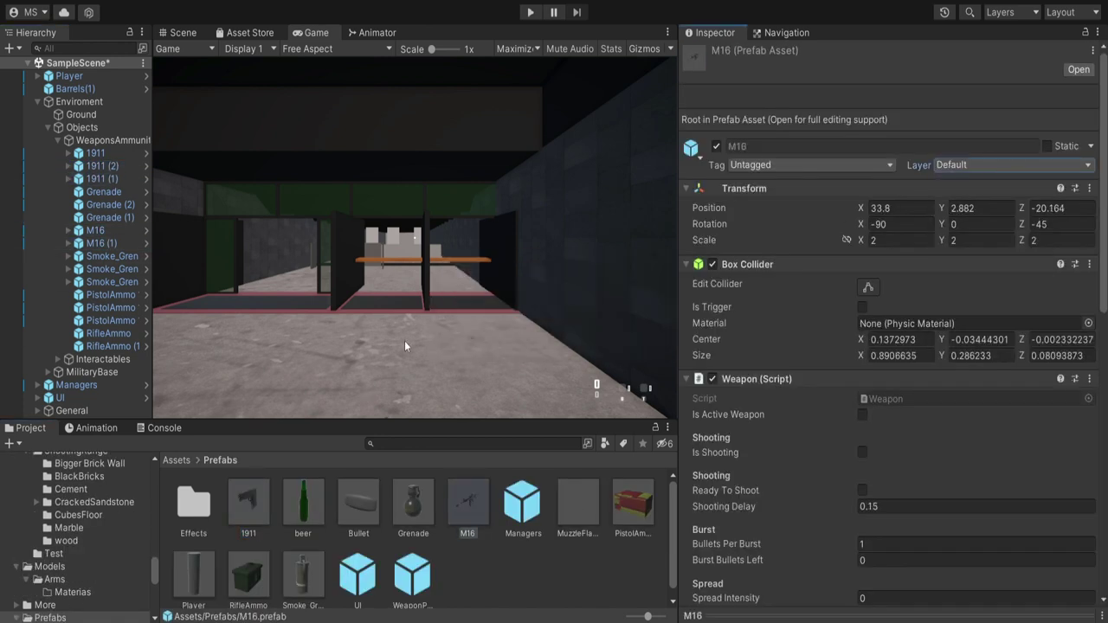
key("ctrl+s")
Run the game and walk outside along the front wall to check the weapons' rendering, returning to the weapons table.
left_click(530, 12)
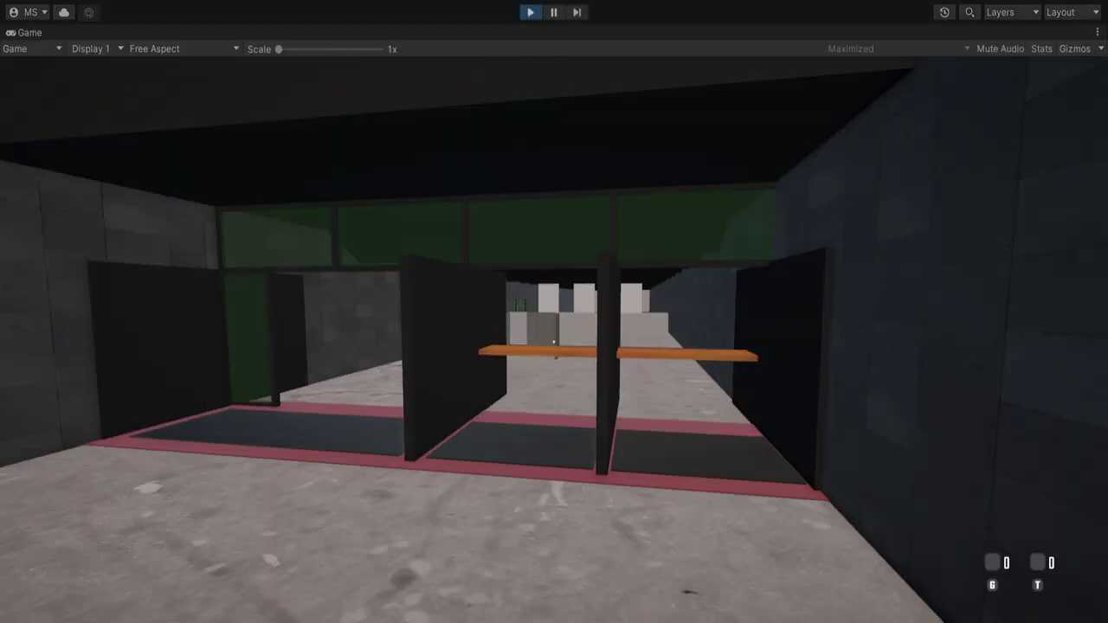
key("w")
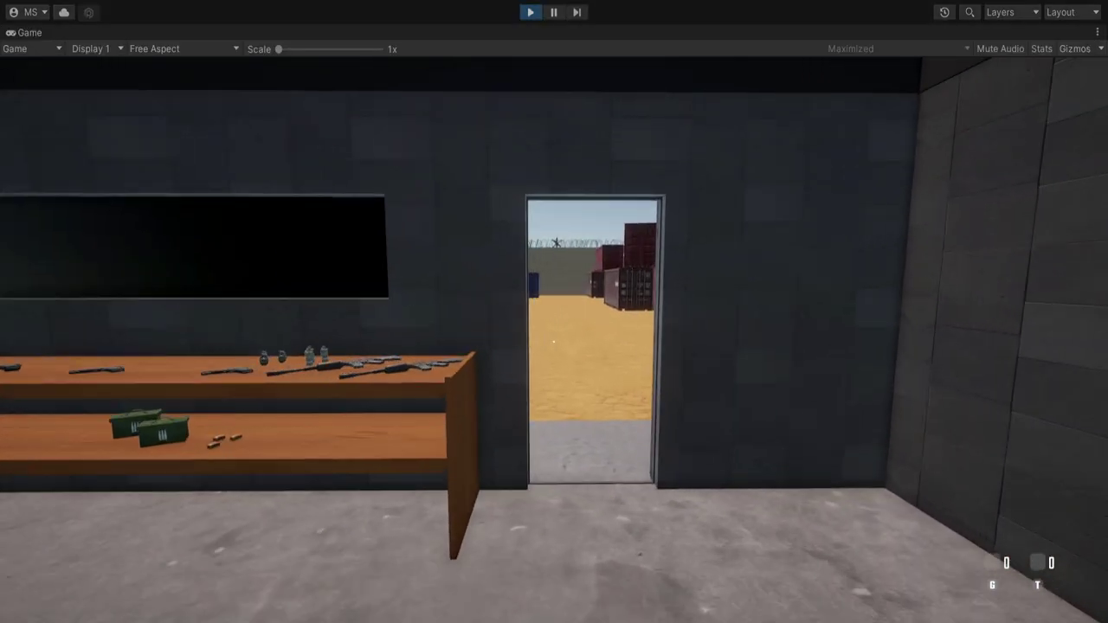
key("w")
key("s")
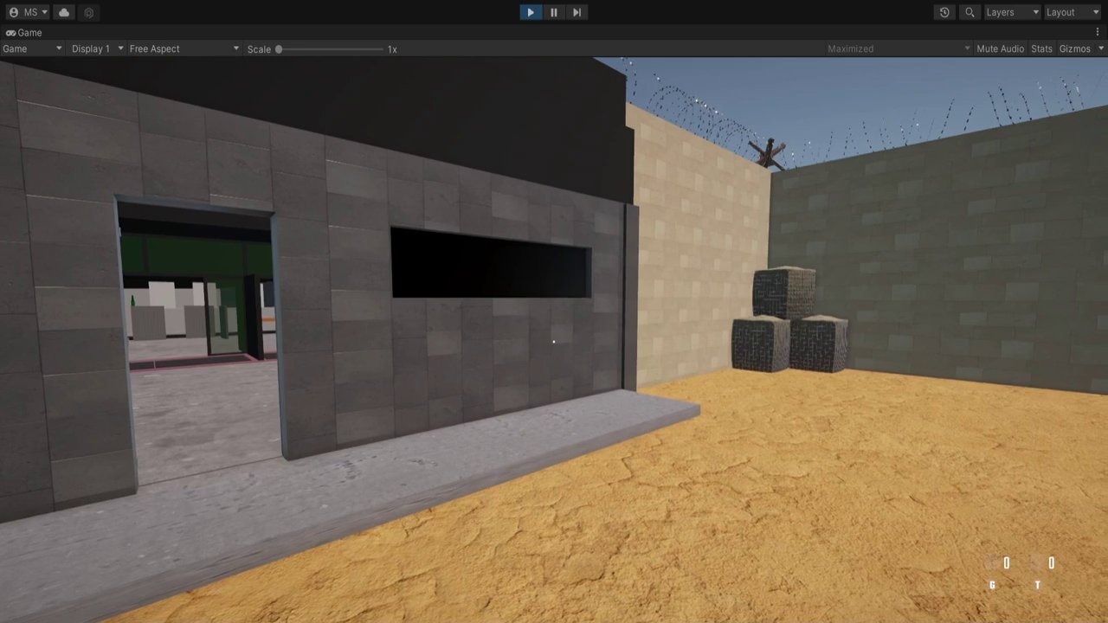
key("w")
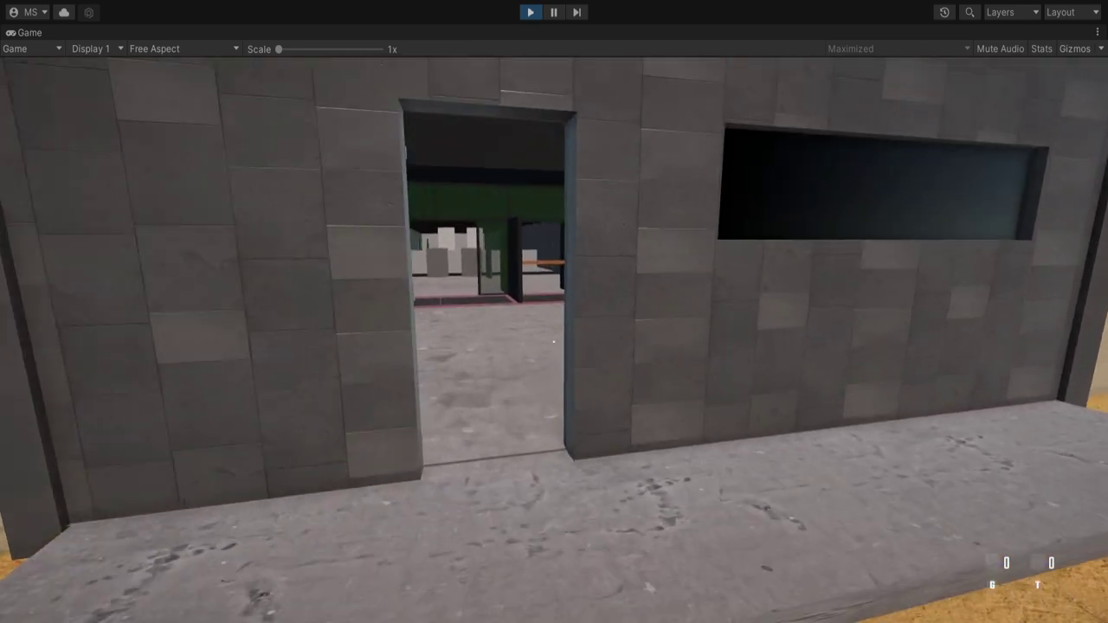
key("w")
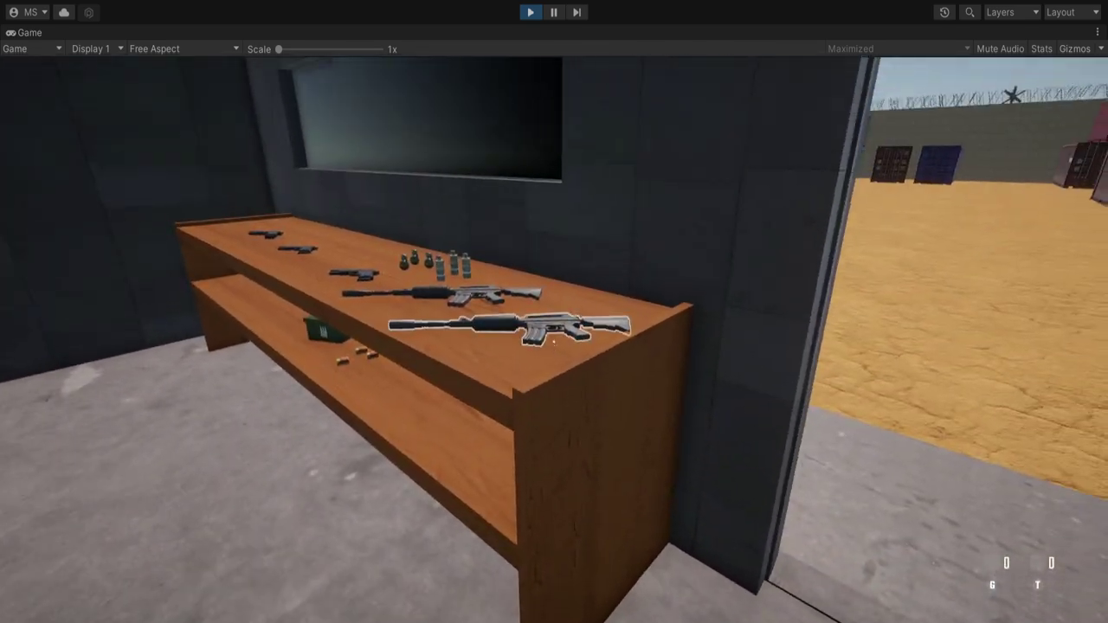
Pick up the M16, walk close to the walls to check how the held weapon renders, and stop the game.
key("f")
key("w")
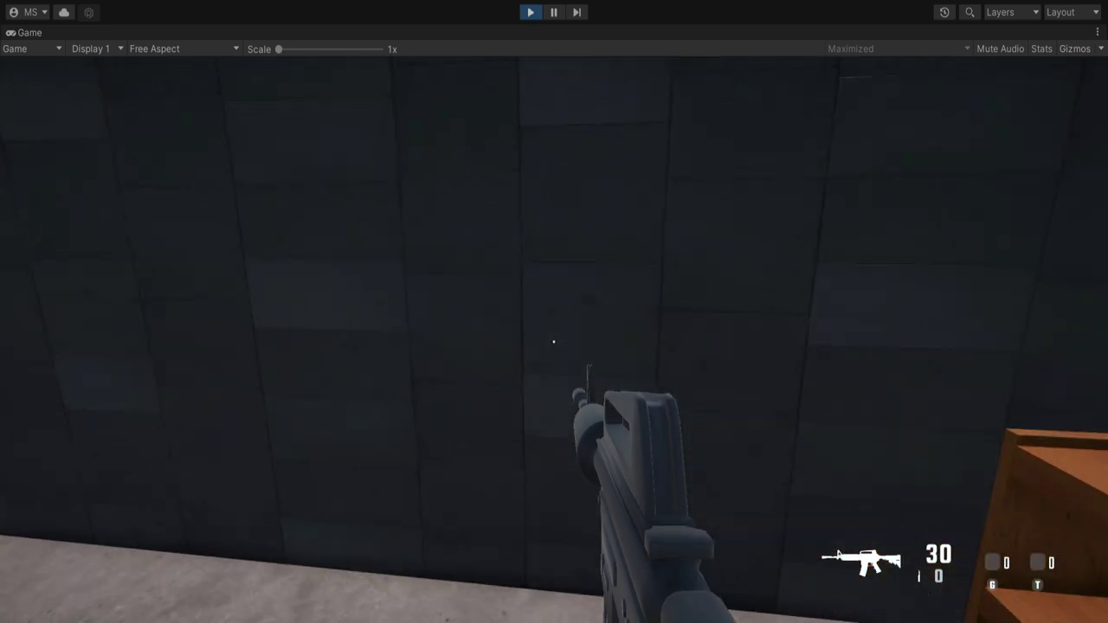
key("w")
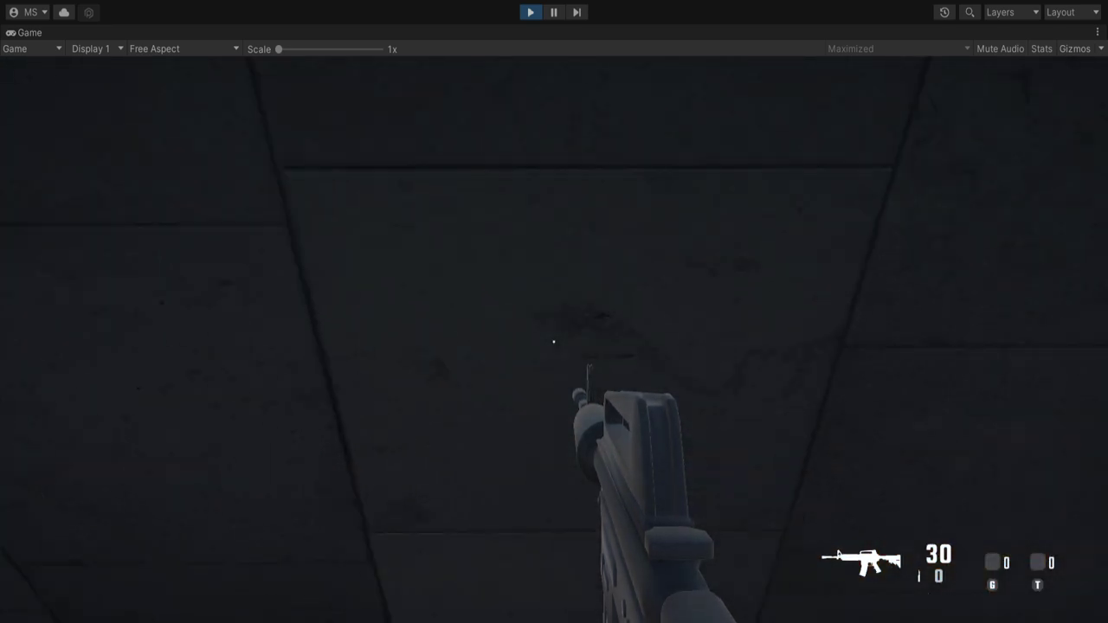
key("s")
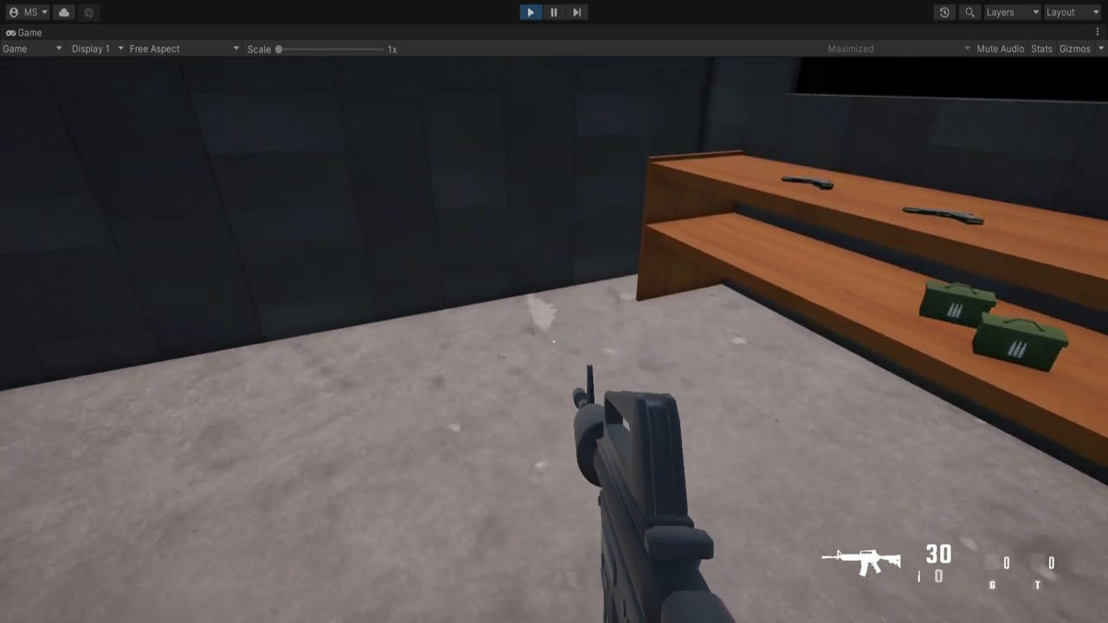
key("w")
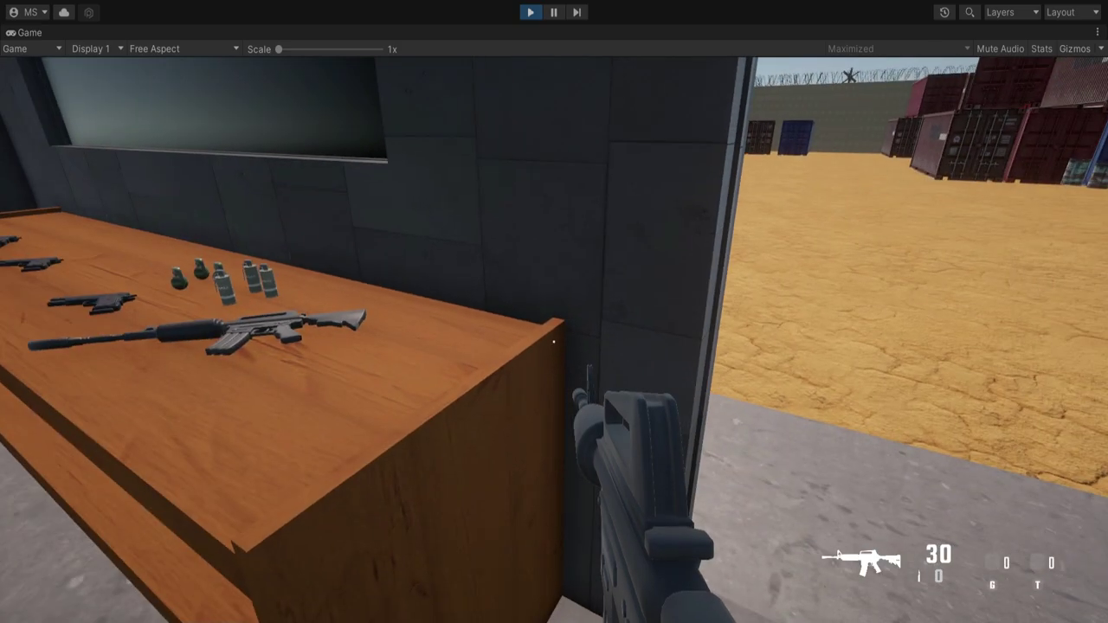
key("w")
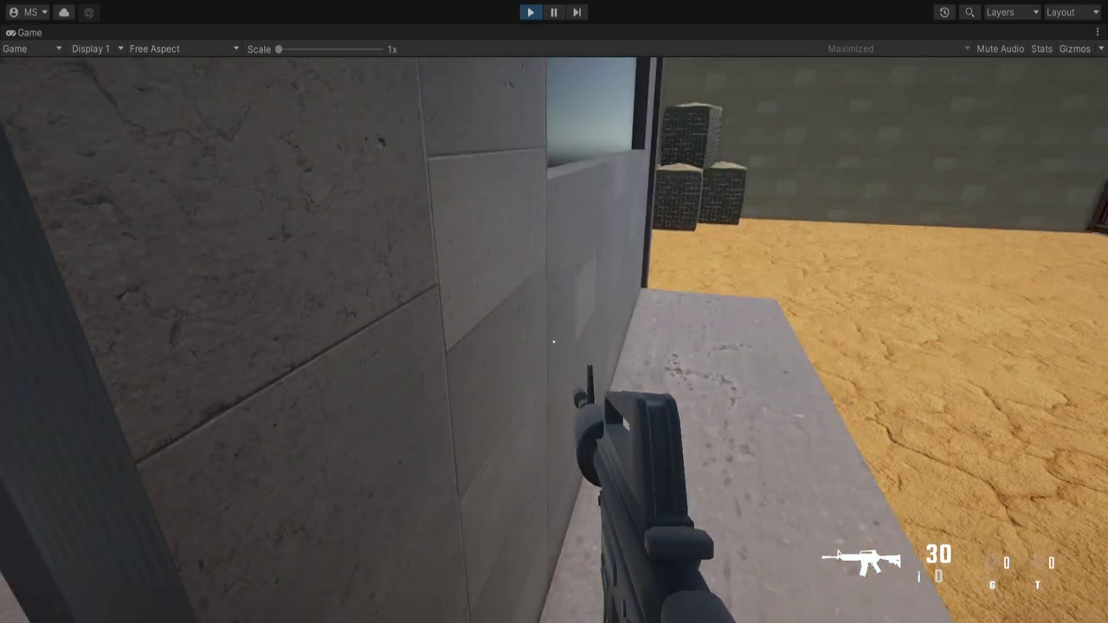
key("ctrl+p")
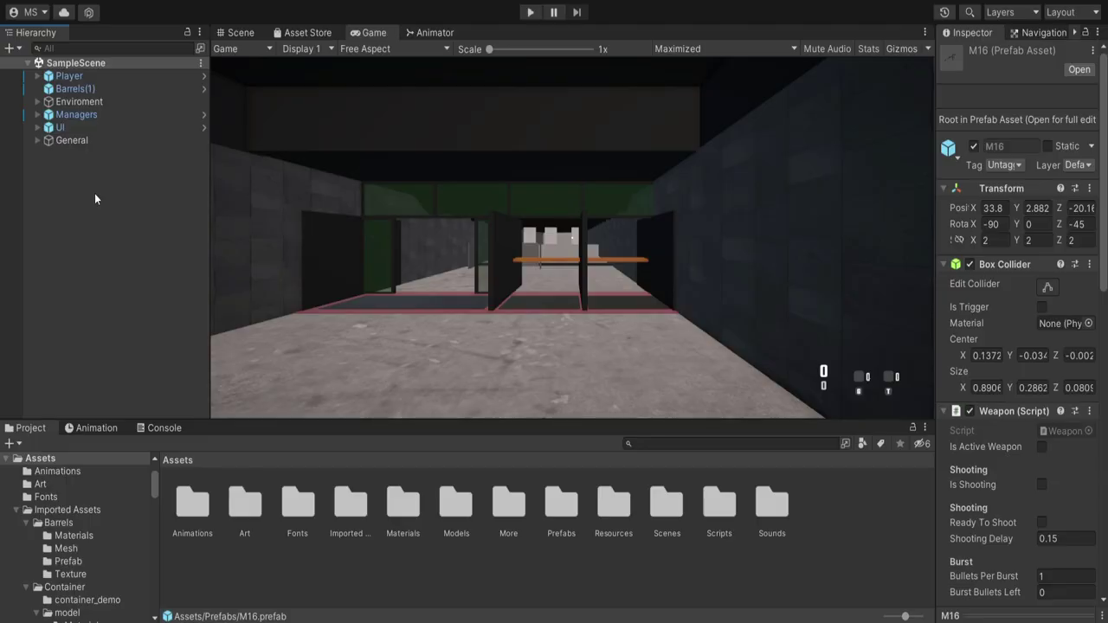
Create a 3D cylinder at the root of the scene and rename it Enemy.
right_click(95, 197)
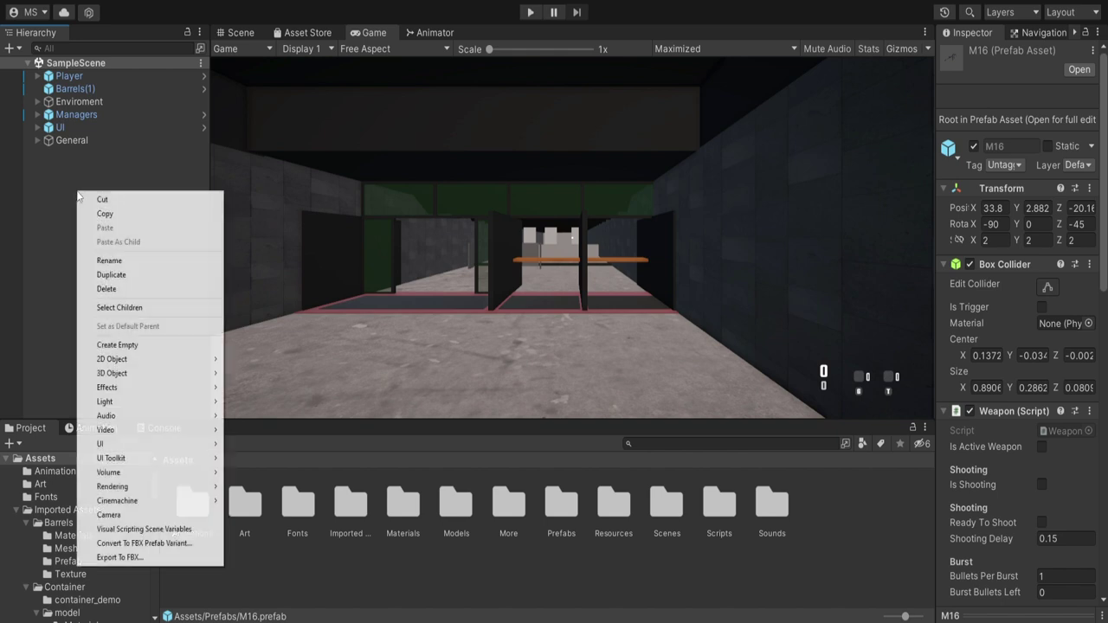
mouse_move(161, 378)
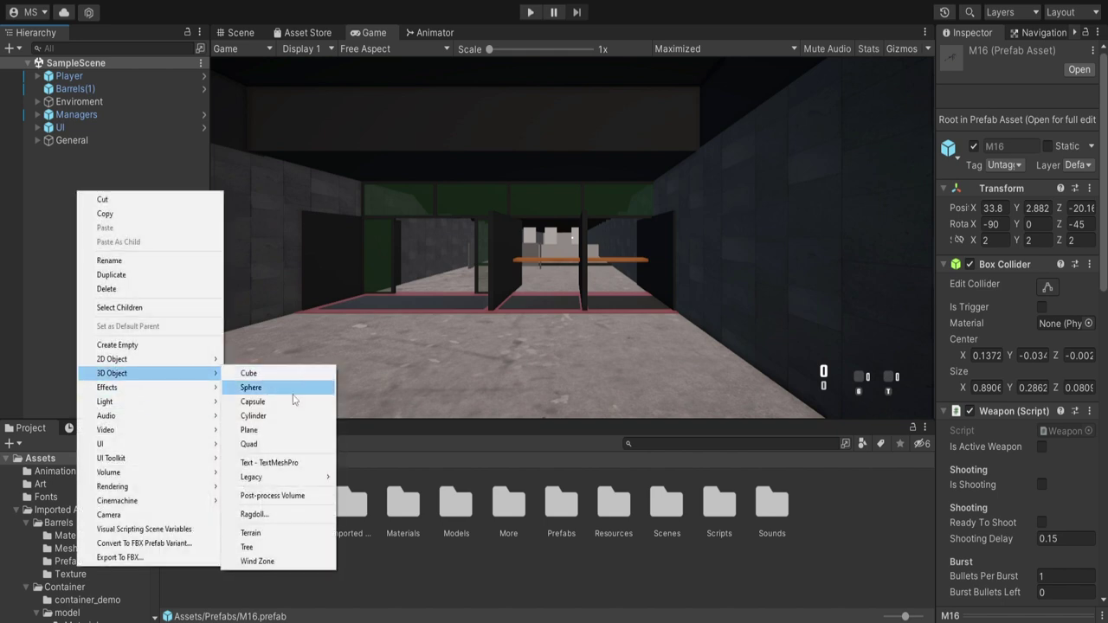
left_click(277, 417)
right_click(71, 153)
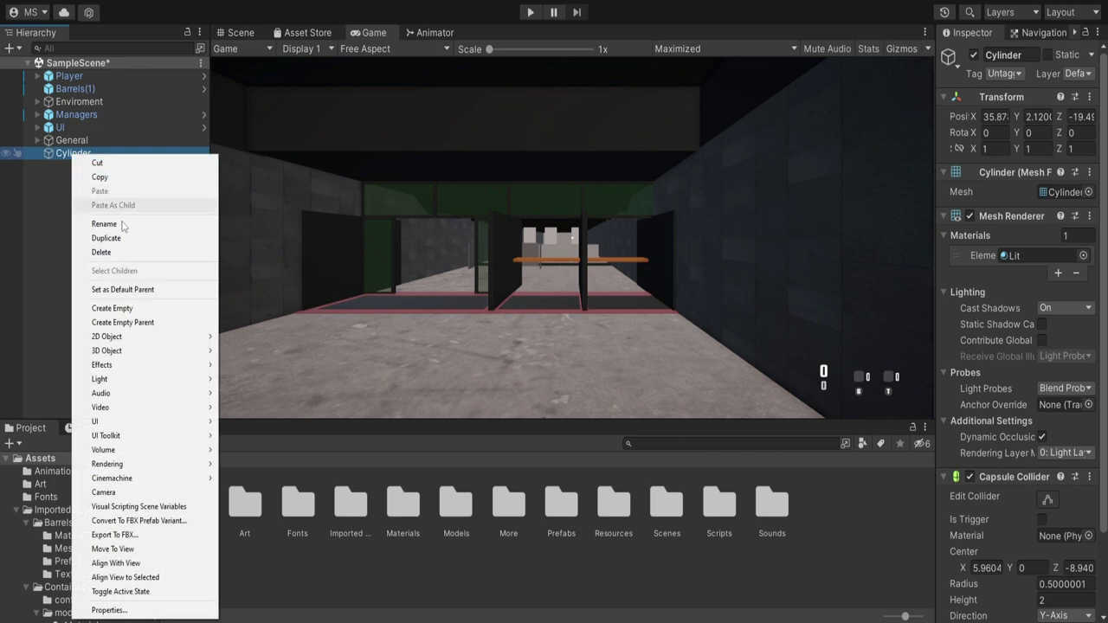
left_click(126, 229)
type("Enemy")
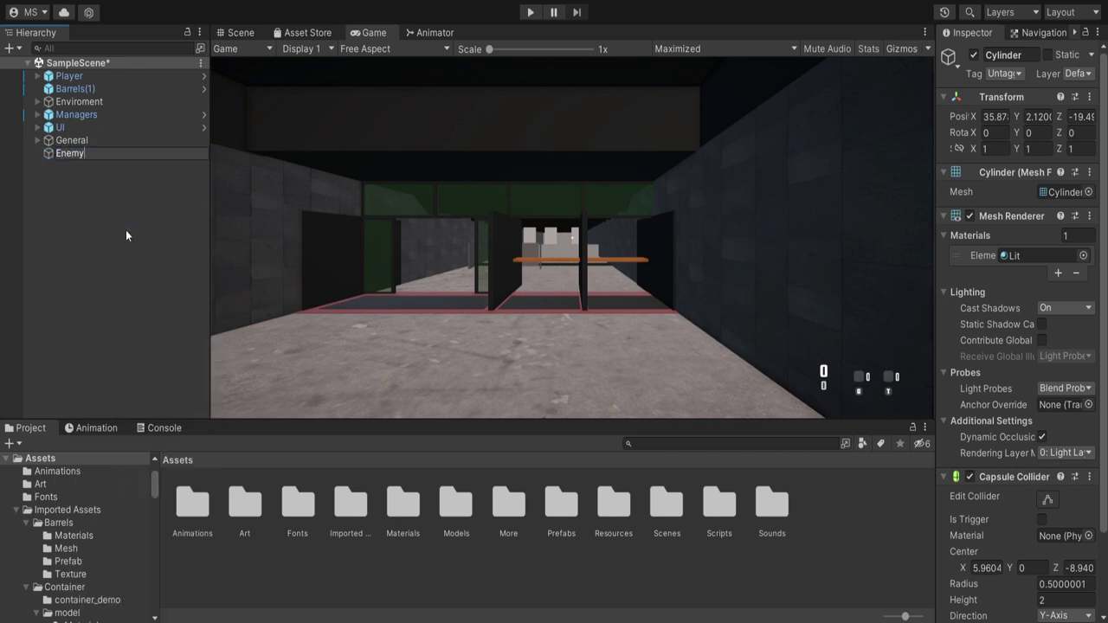
key("Return")
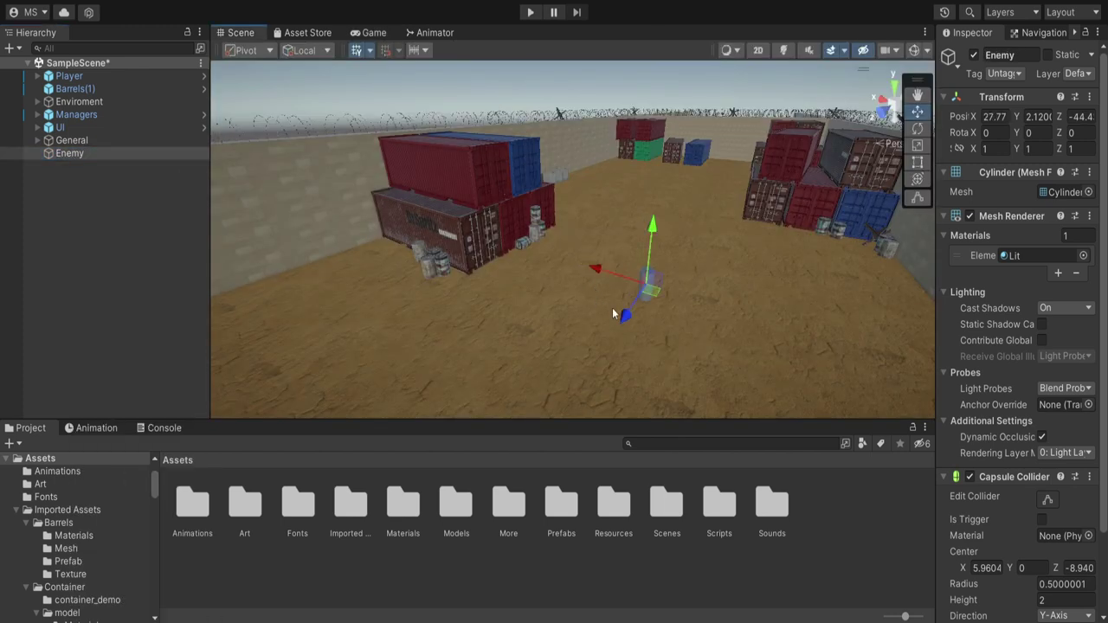
Lower the Enemy cylinder onto the sandy ground of the container yard, to a Y position of about 1.3.
scroll(658, 333, "up", 1)
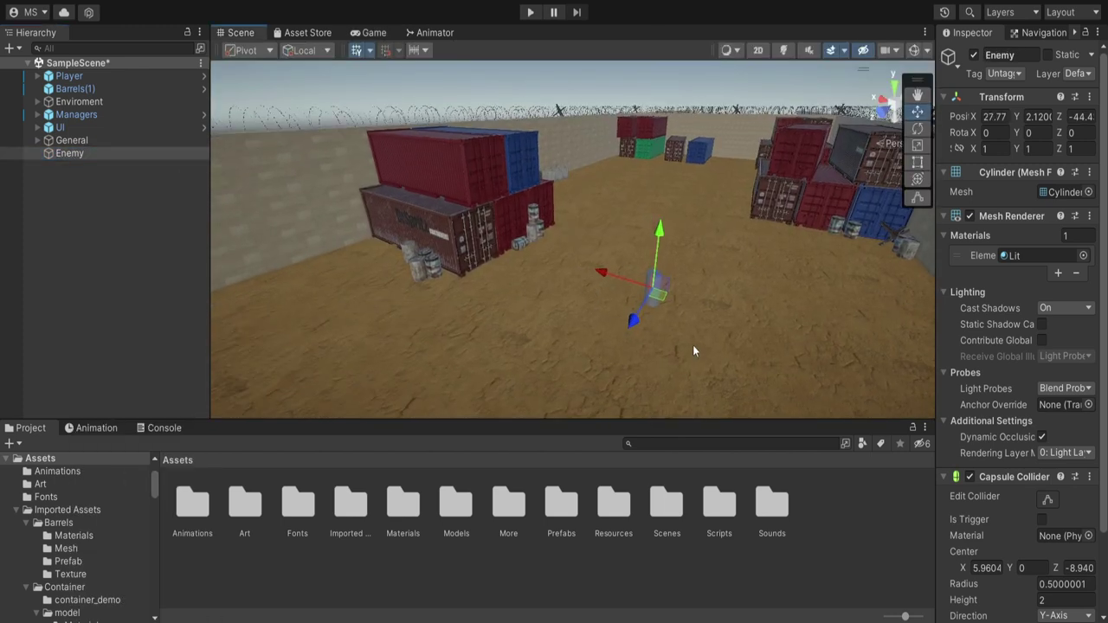
scroll(585, 317, "down", 2)
left_click_drag(617, 232, 622, 254)
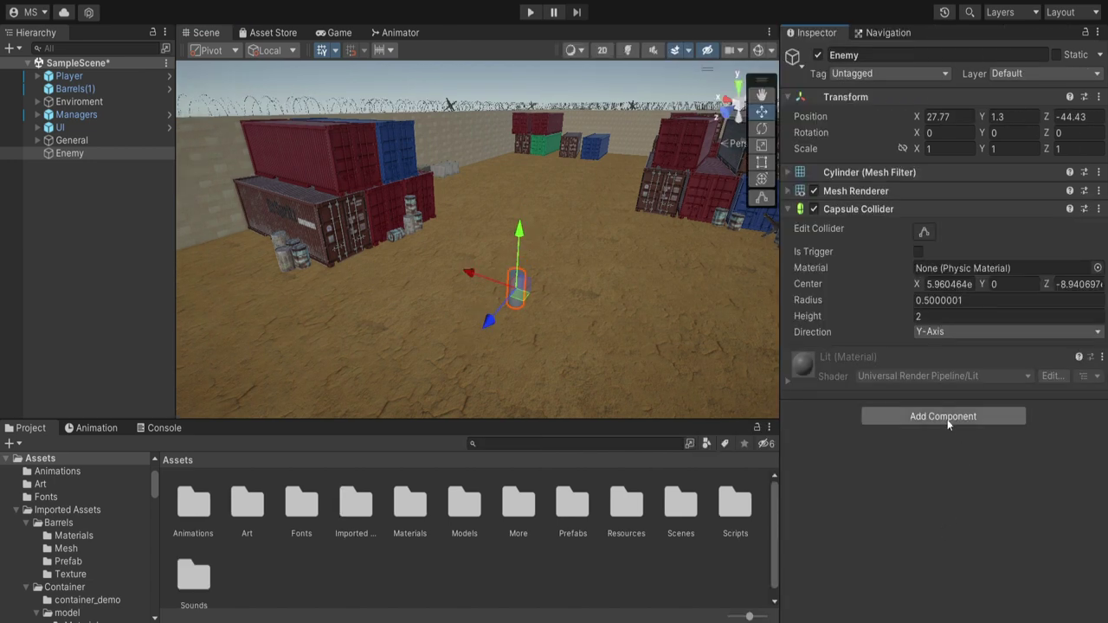
Add a Nav Mesh Agent component to the Enemy and view its settings.
left_click(943, 416)
type("nav")
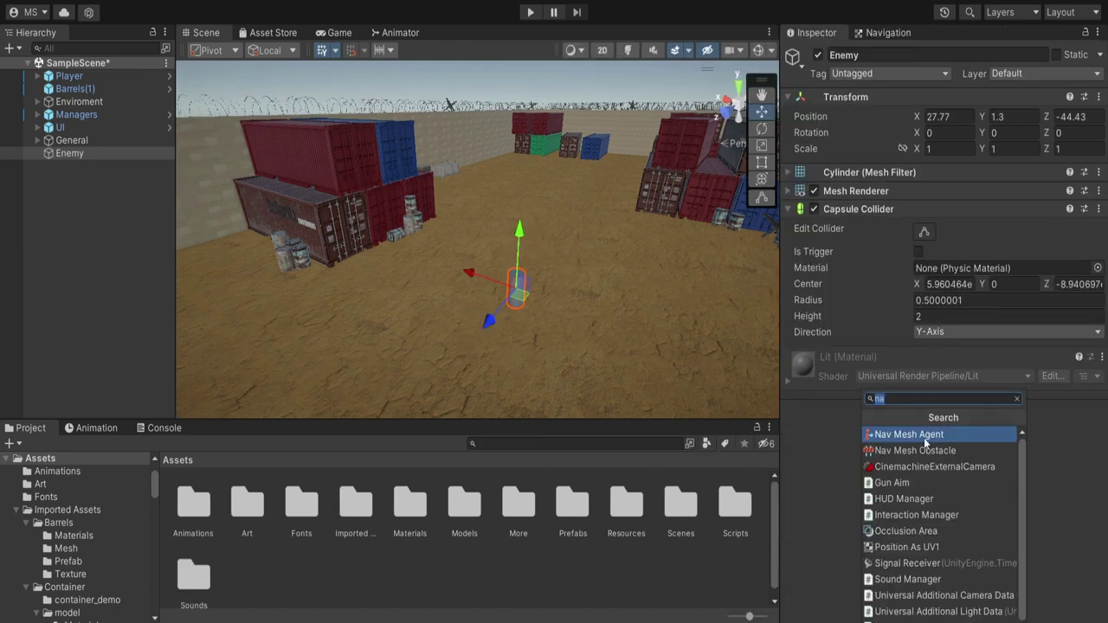
left_click(908, 439)
scroll(896, 489, "down", 3)
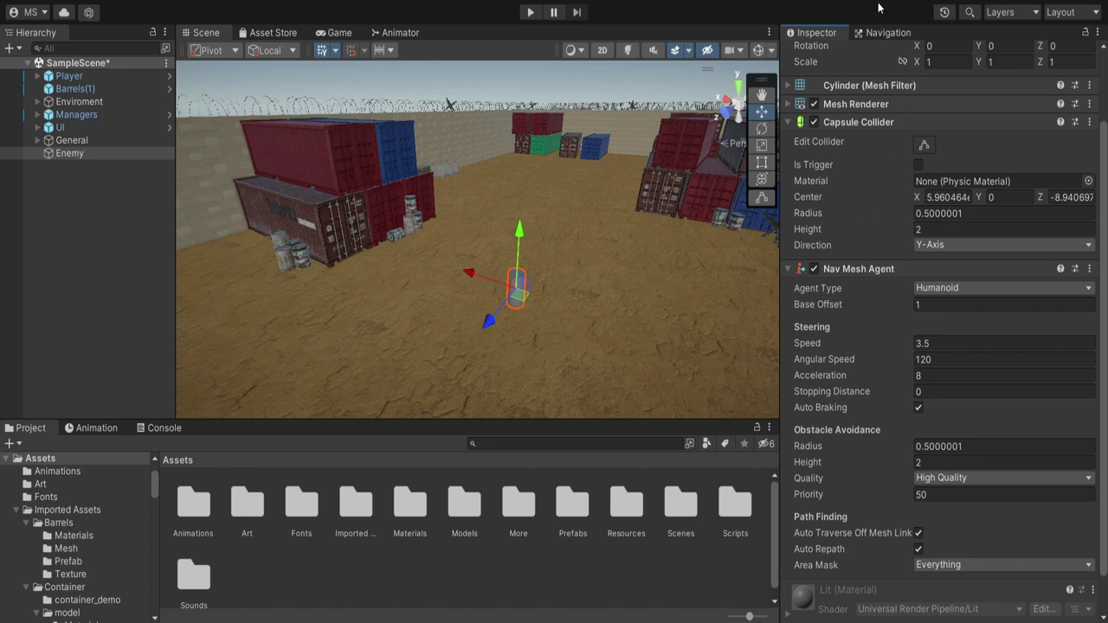
Bring up the Navigation settings and mark the Ground object under Enviroment as Navigation Static.
left_click(887, 33)
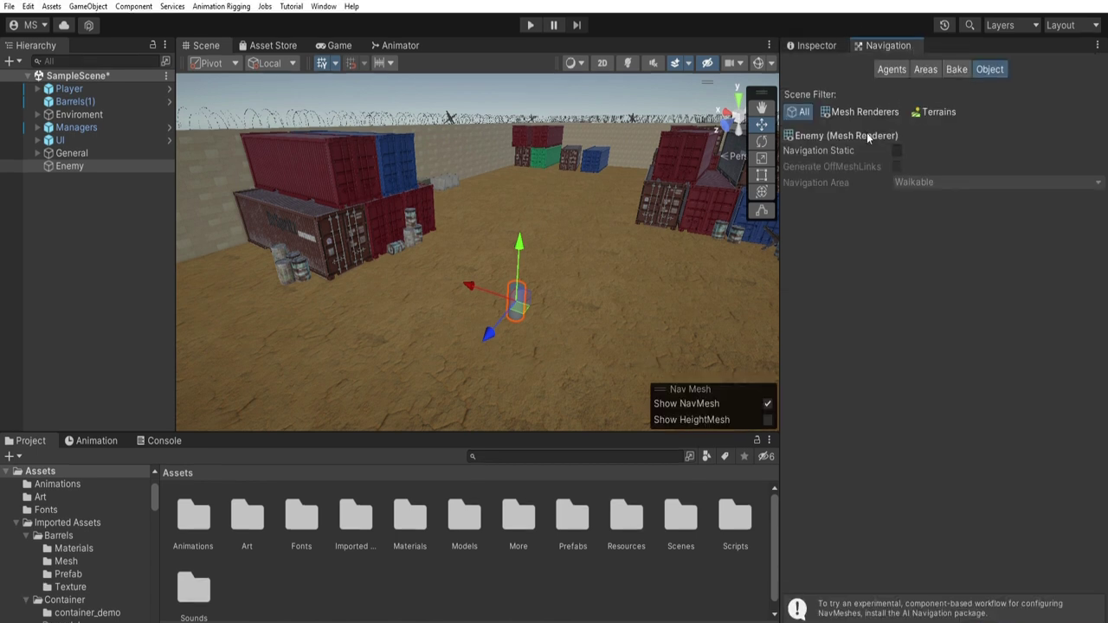
left_click(323, 6)
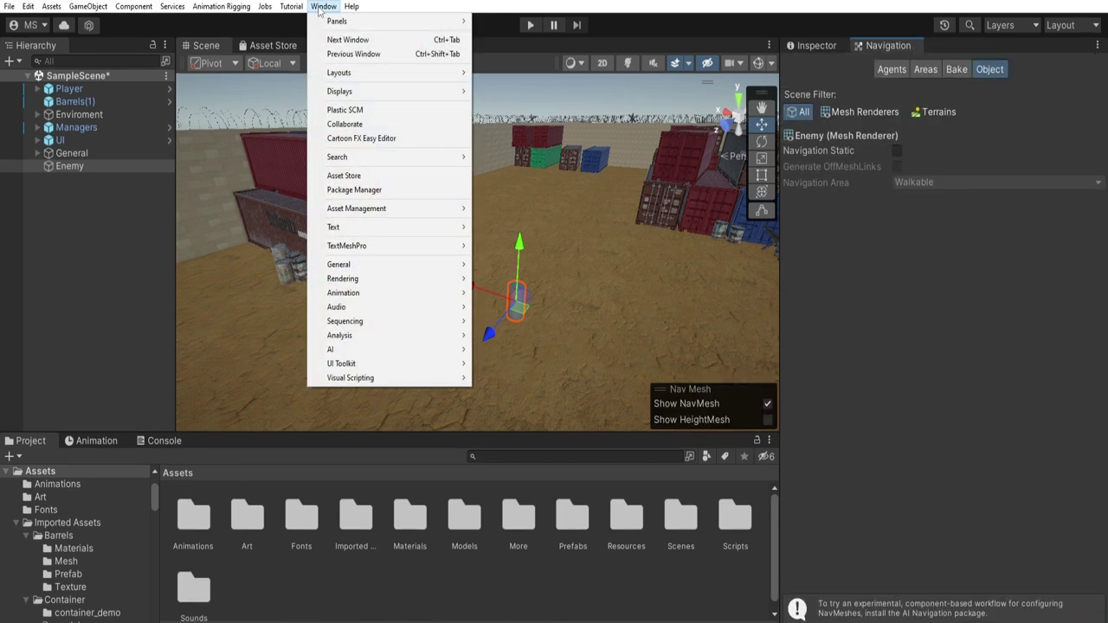
mouse_move(415, 349)
left_click(511, 349)
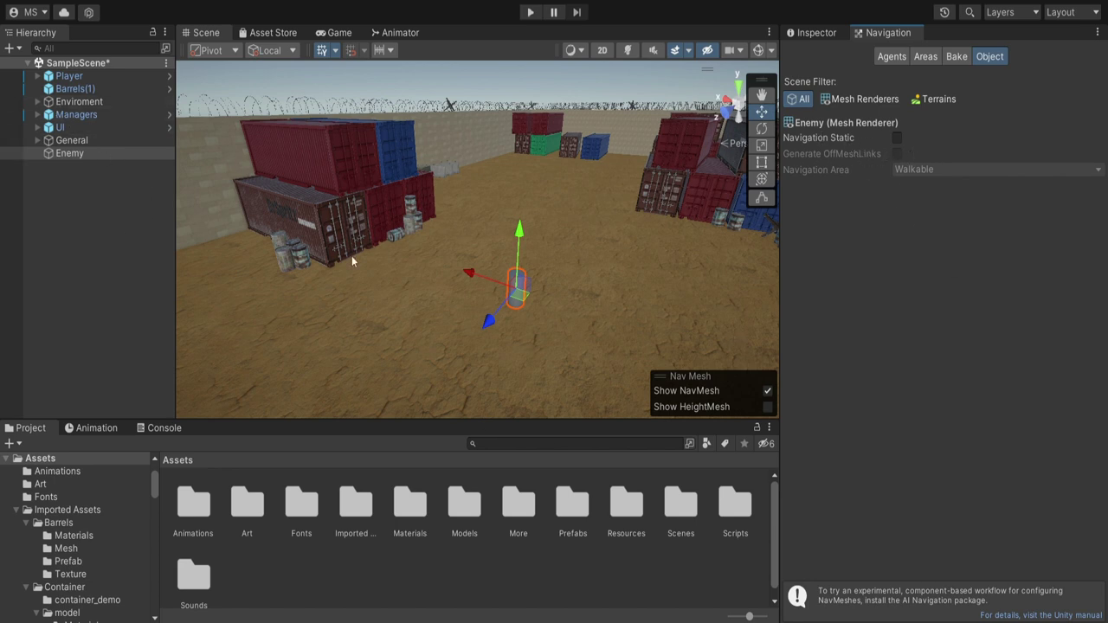
left_click(37, 101)
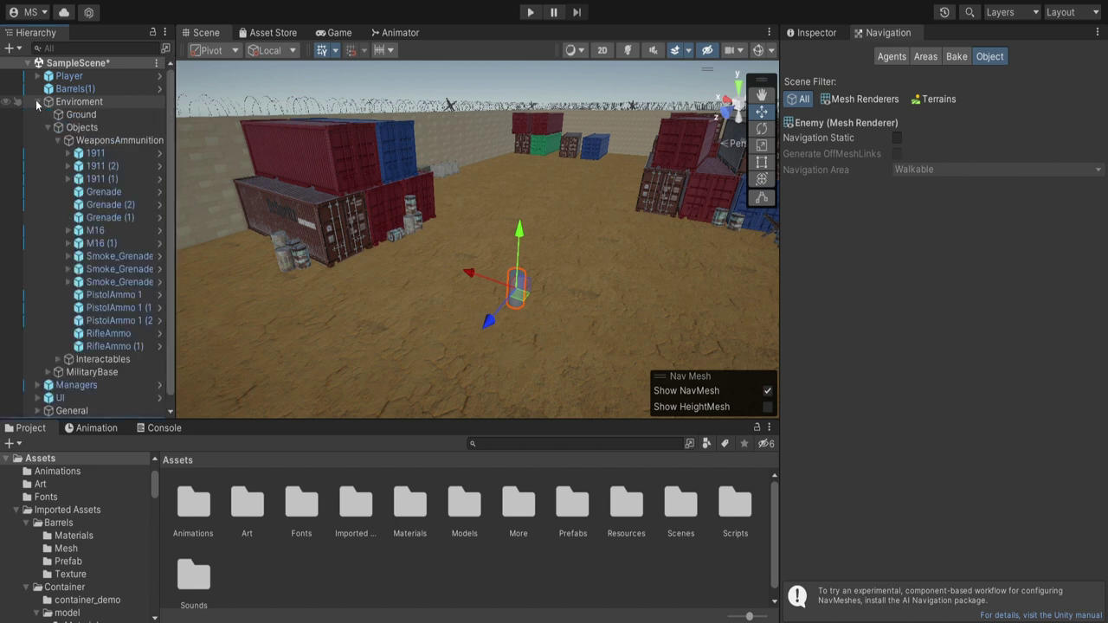
left_click(77, 116)
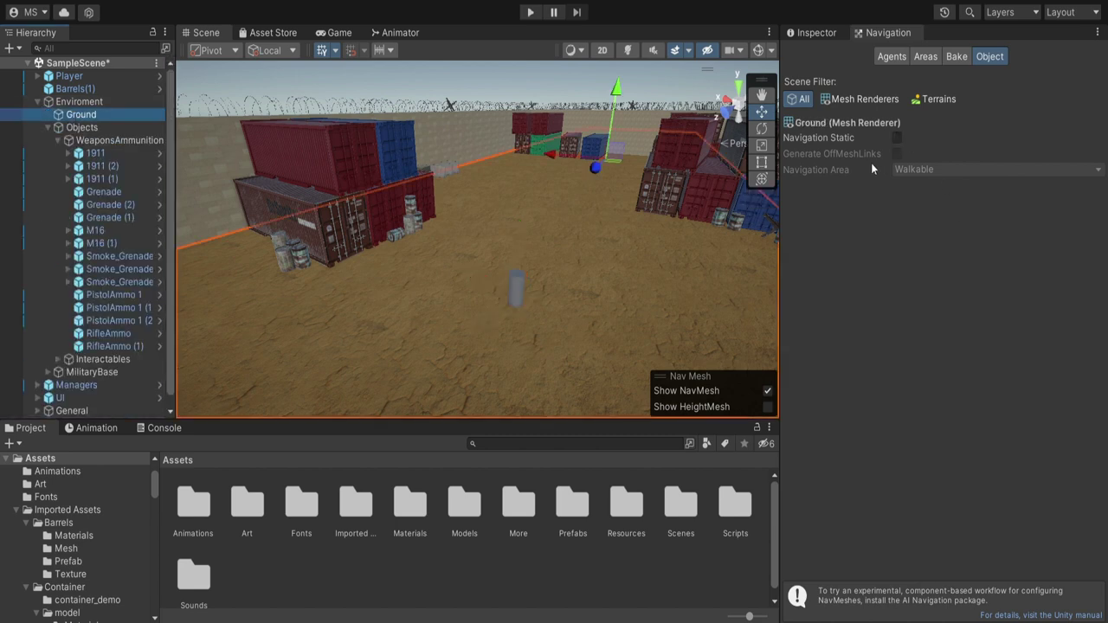
left_click(897, 137)
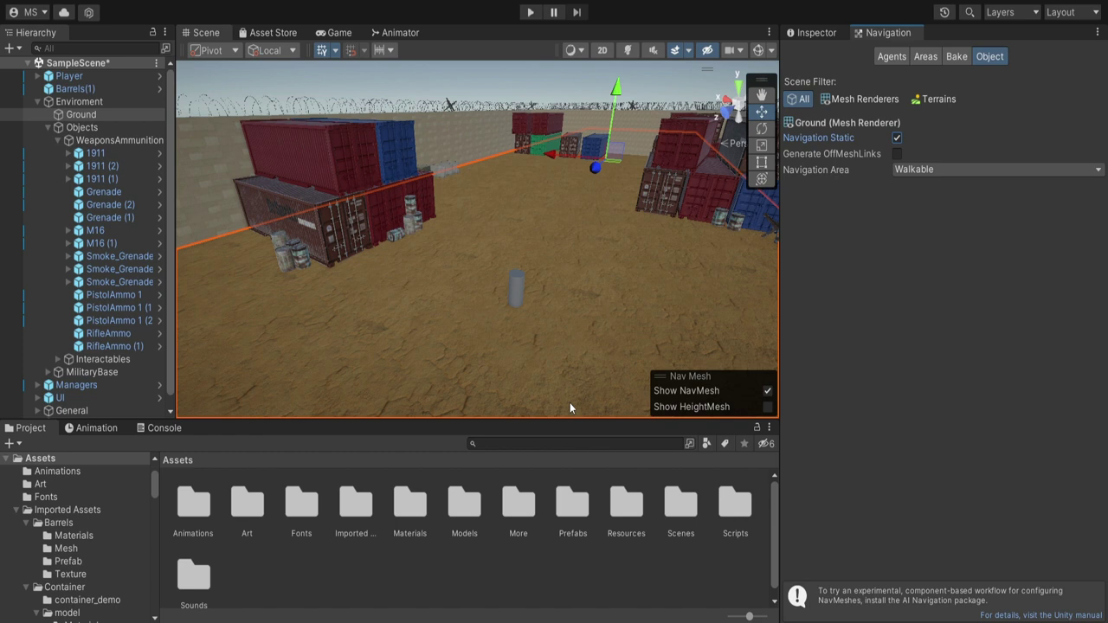
Bake the NavMesh for the ground and display it in the scene with gizmos turned on.
left_click(957, 57)
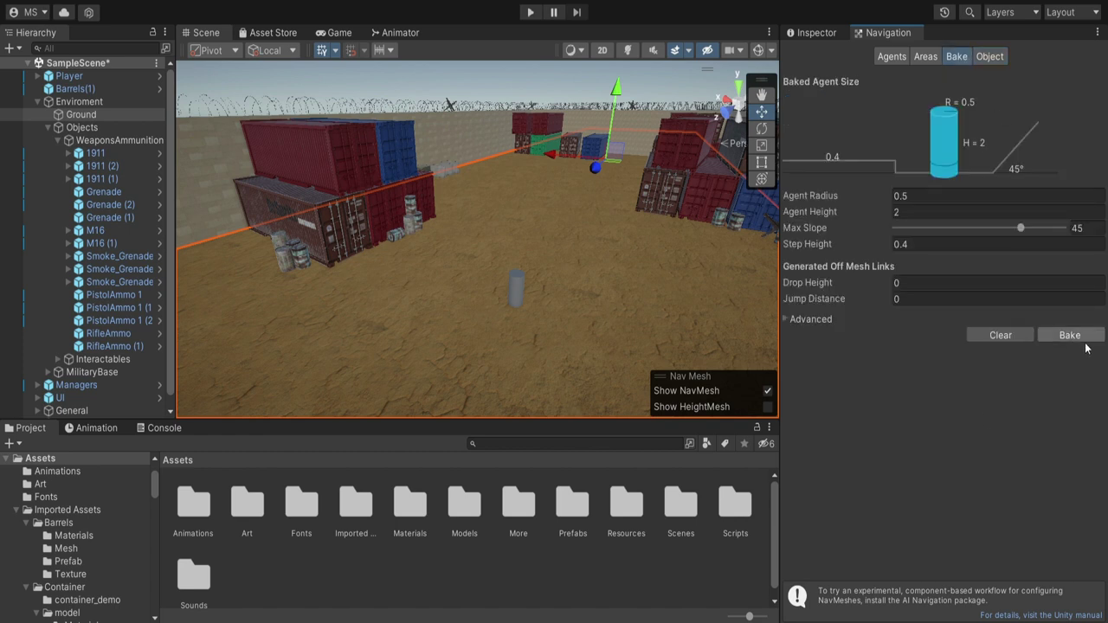
left_click(1074, 336)
left_click(758, 51)
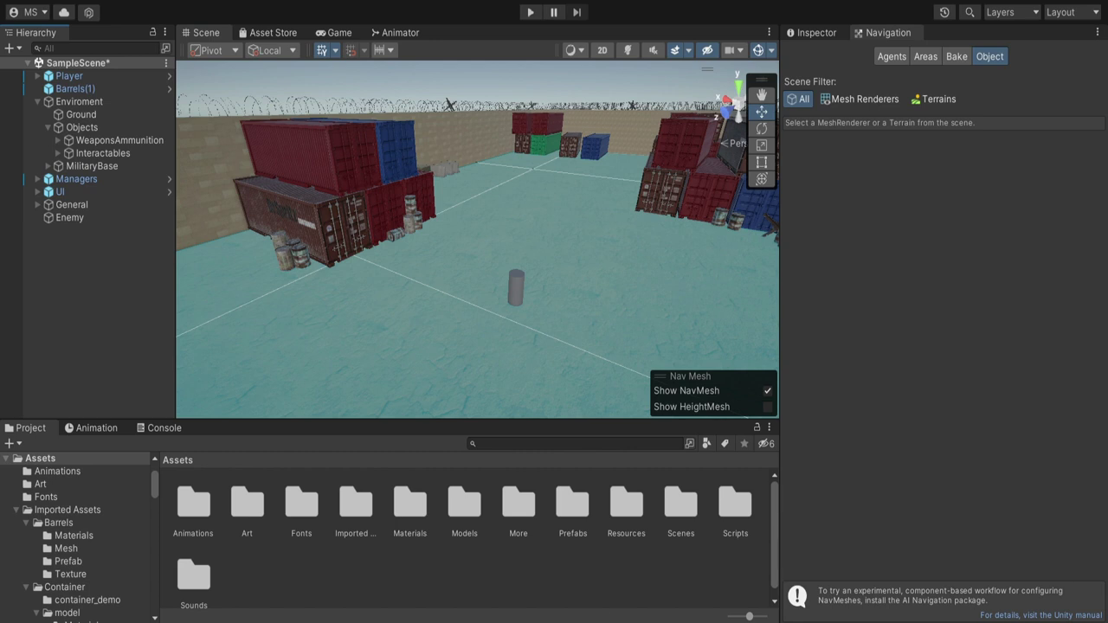
Mark the three lower containers of the near Cargos stack and the four barrels beside them as Navigation Static, including all children.
left_click(392, 219)
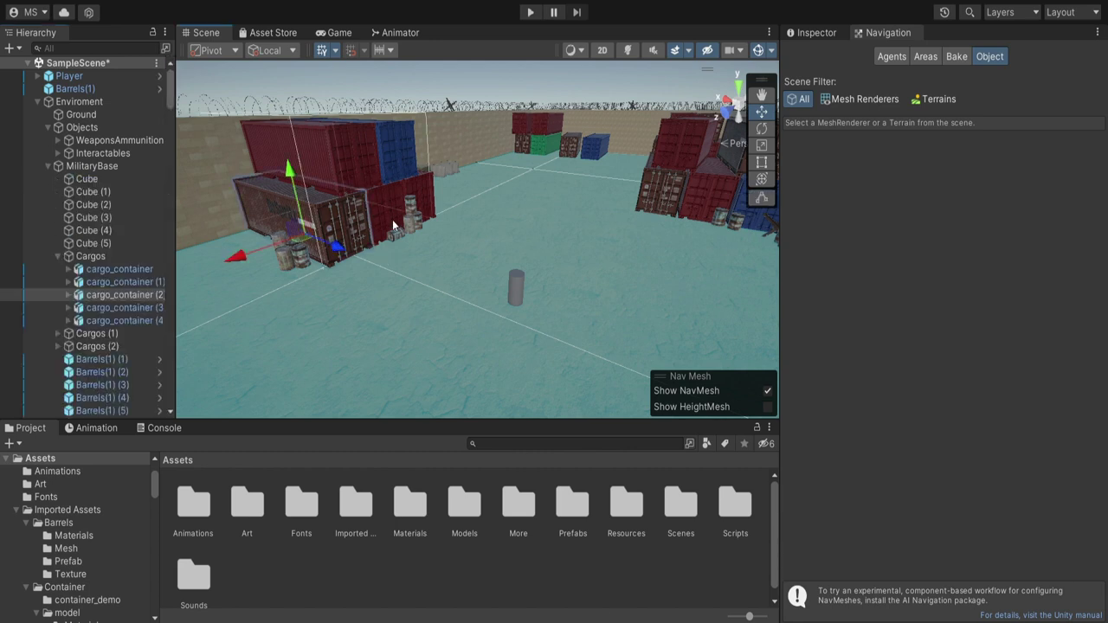
left_click(389, 216, "shift")
left_click(393, 186, "shift")
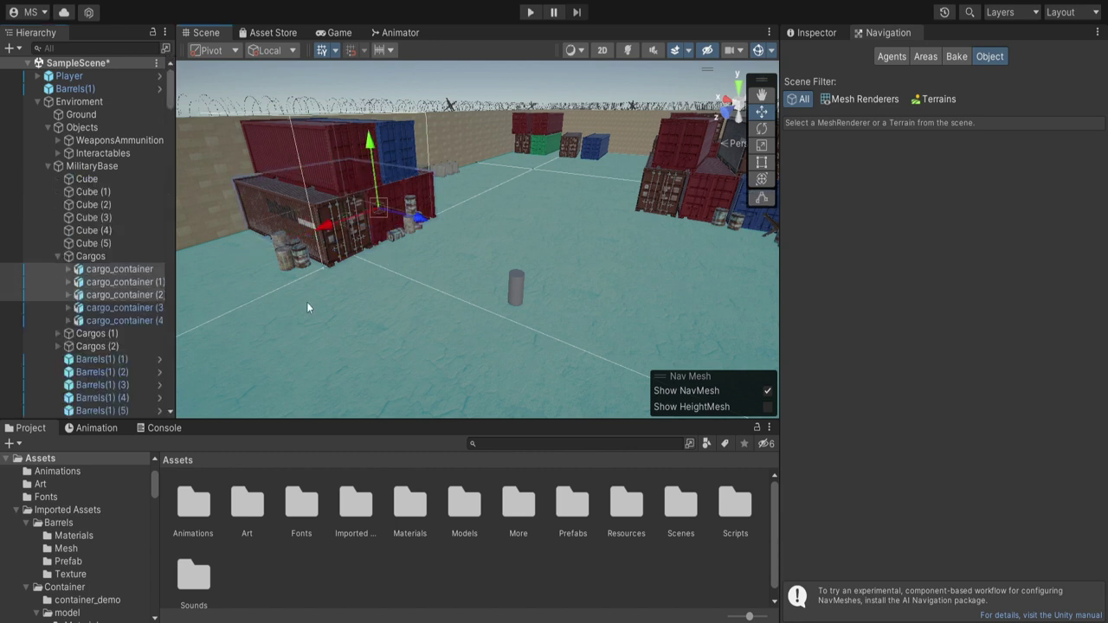
left_click(285, 258)
left_click(300, 262, "shift")
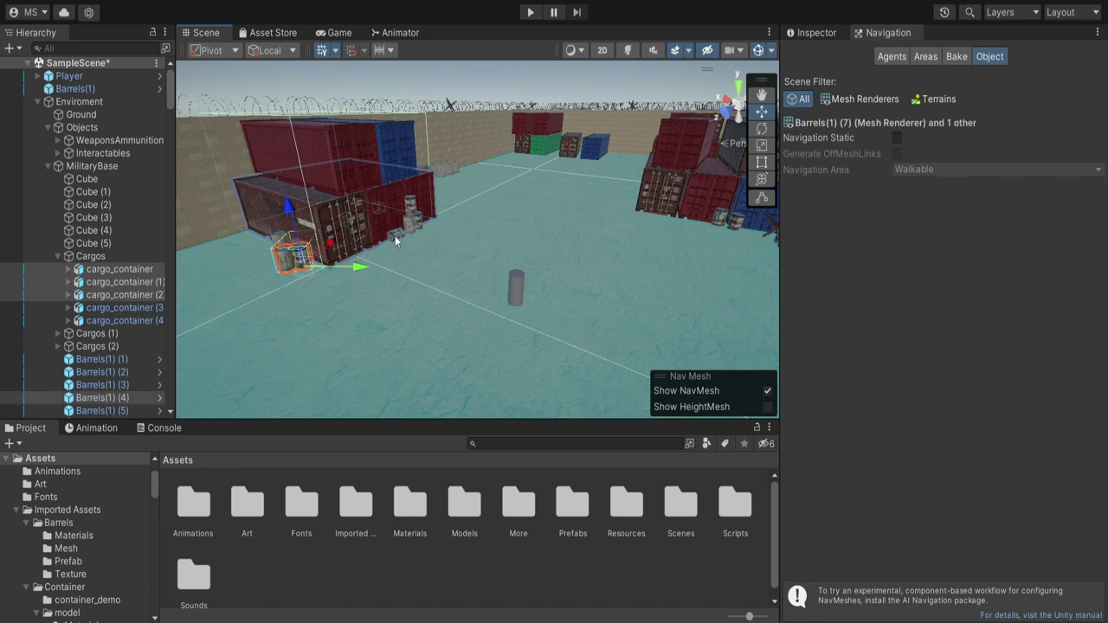
left_click(397, 237, "shift")
left_click(414, 221, "shift")
scroll(323, 163, "up", 2)
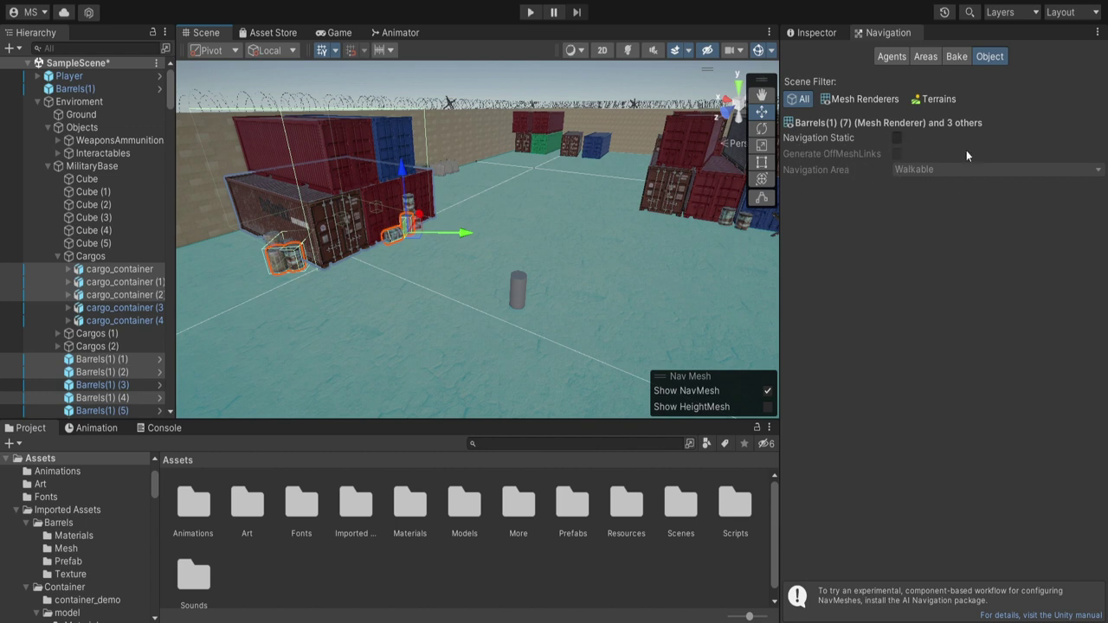
left_click(816, 34)
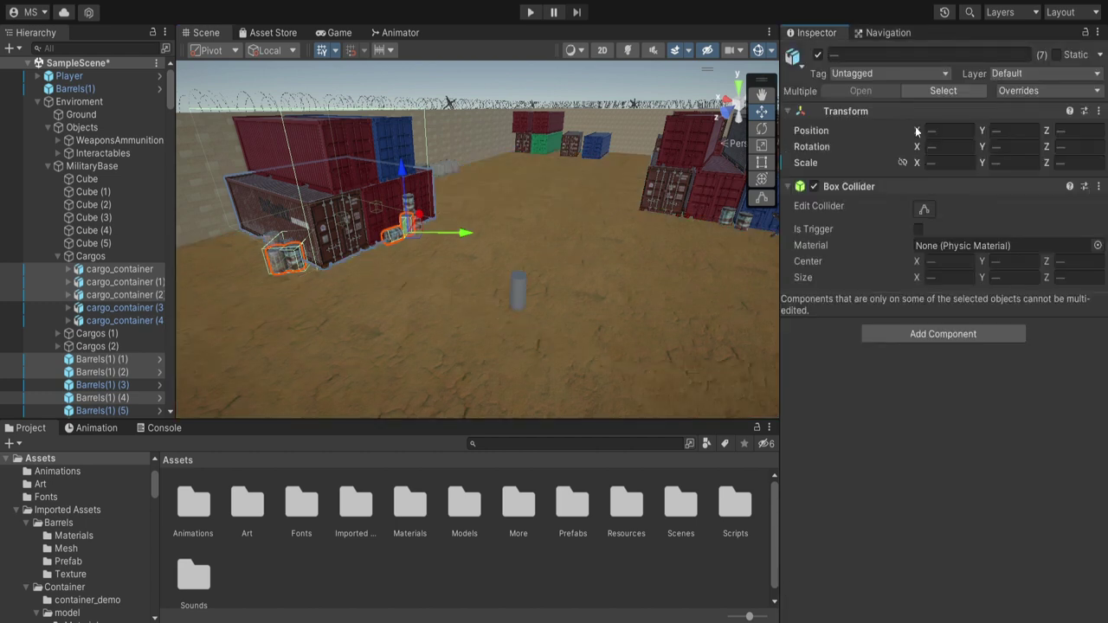
left_click(1100, 54)
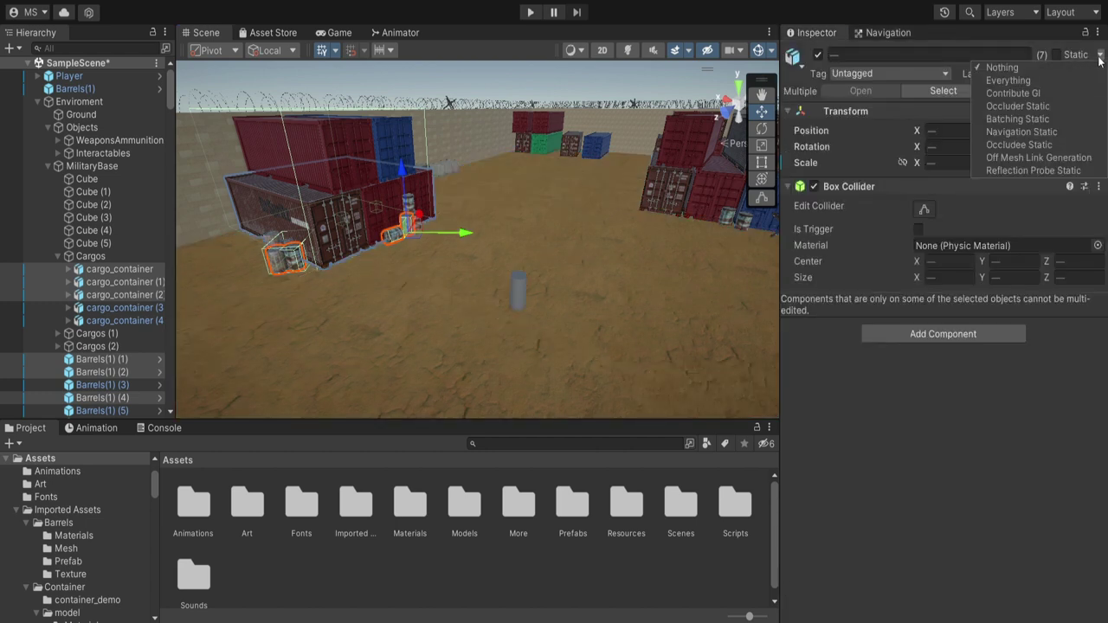
left_click(1037, 135)
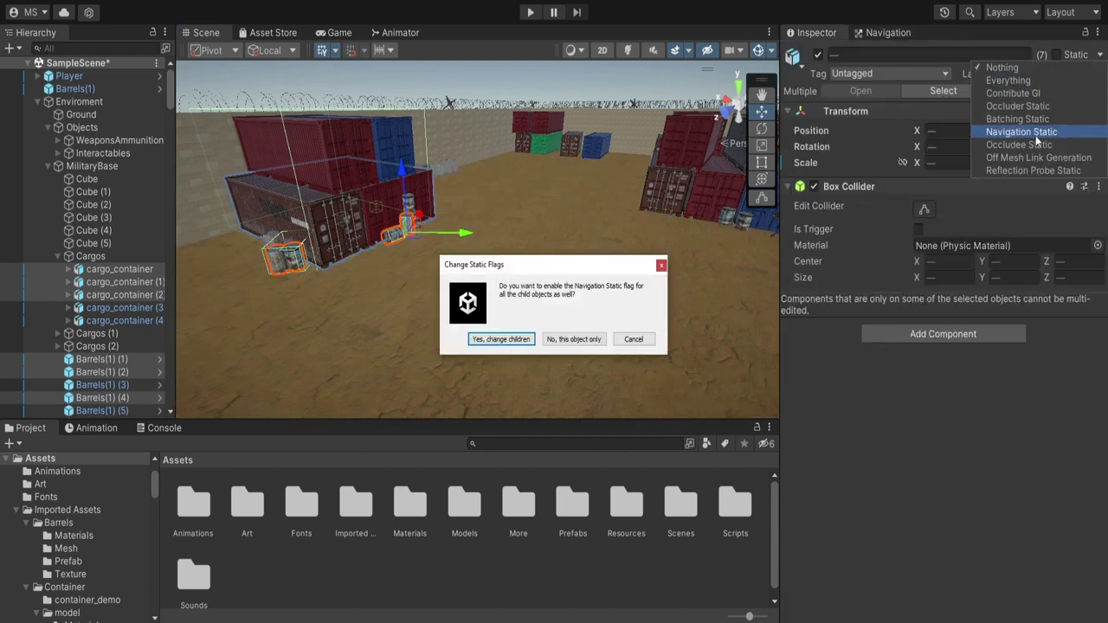
left_click(501, 340)
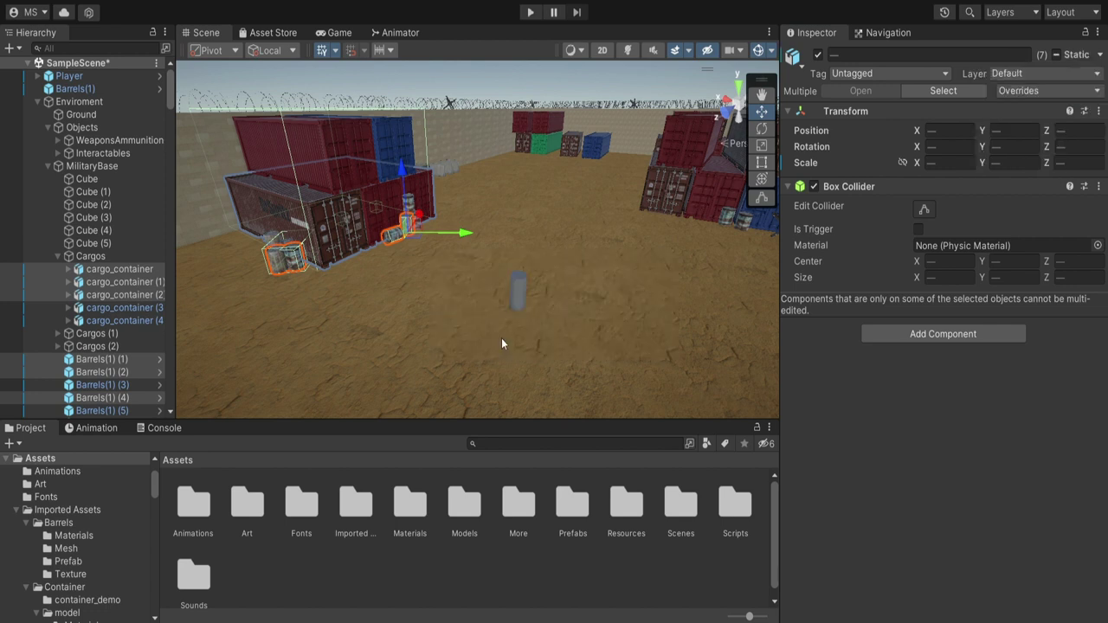
Set the navigation area of the selected barrels to Not Walkable.
left_click(888, 32)
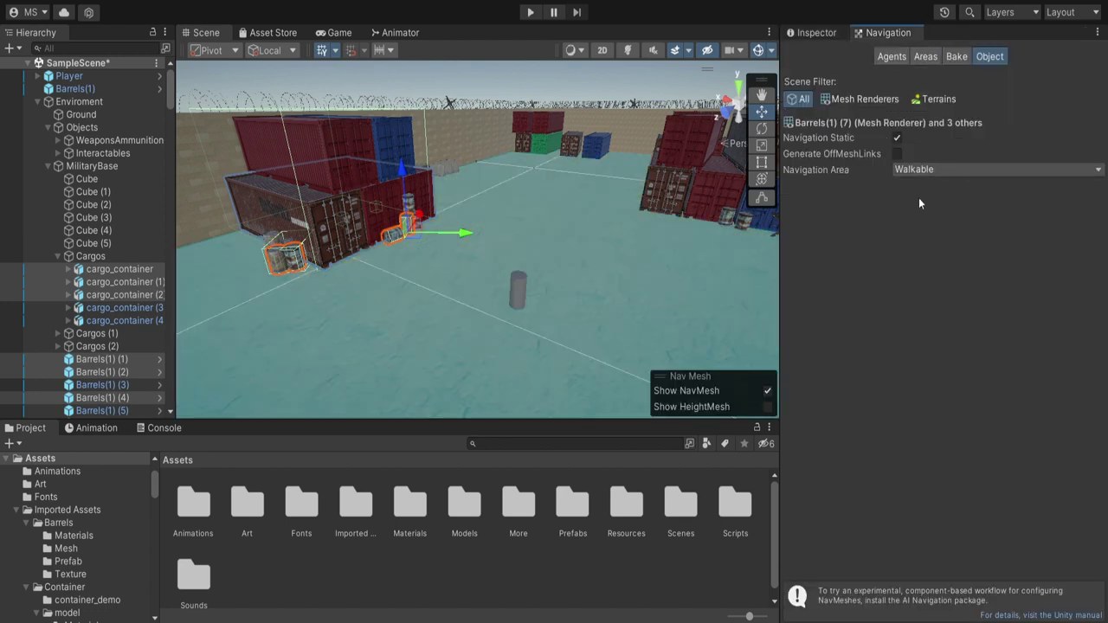
left_click(921, 170)
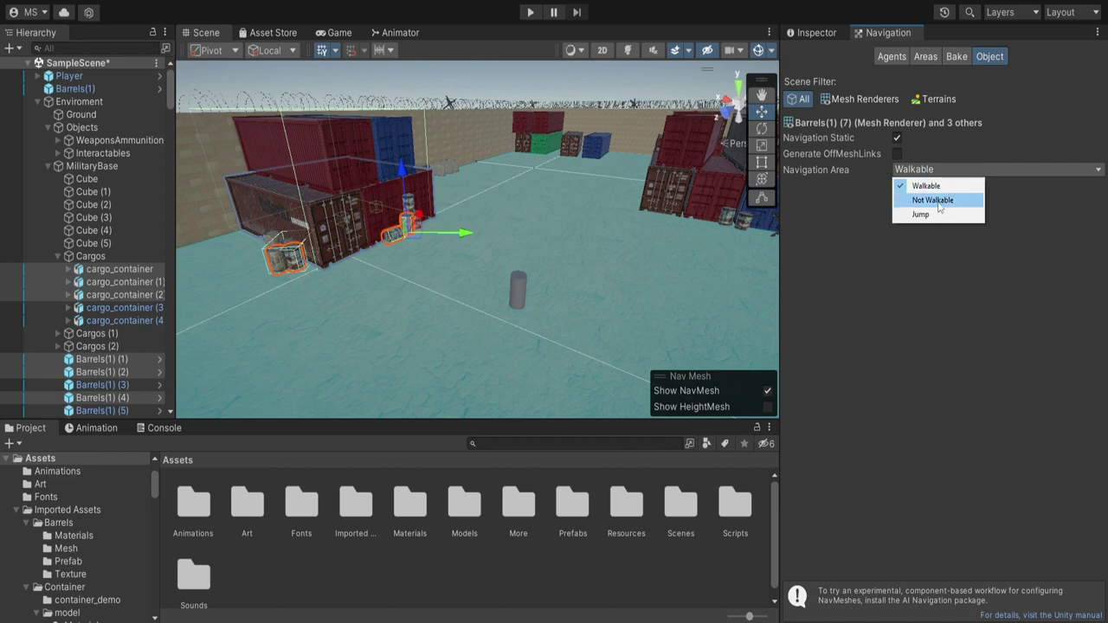
left_click(939, 202)
left_click(509, 339)
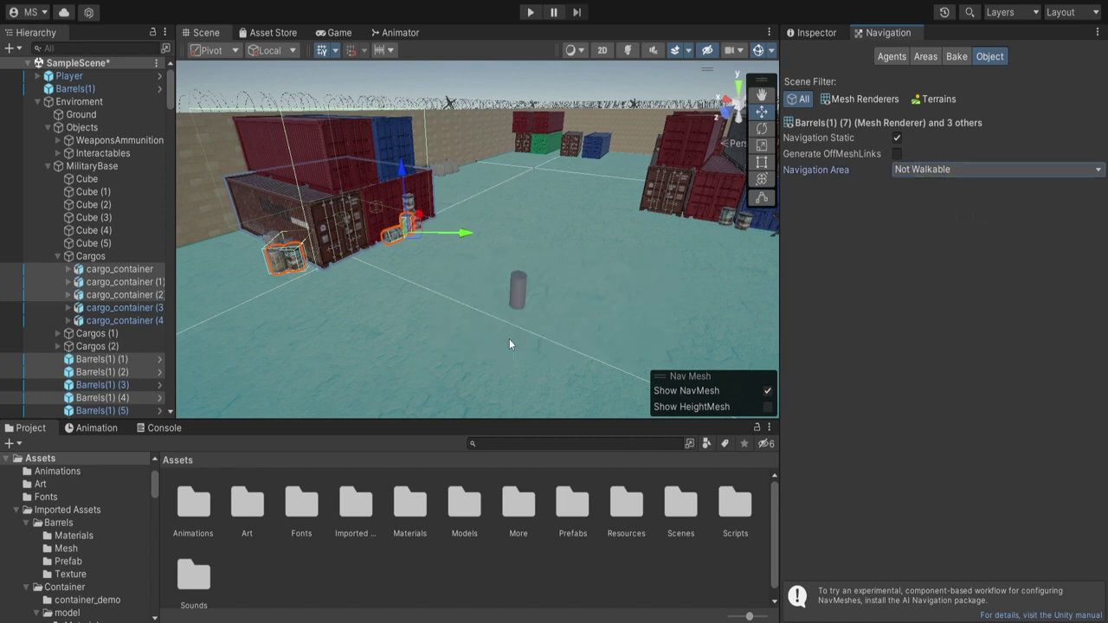
Rebake the NavMesh and examine the area around the containers and barrels.
left_click(959, 56)
left_click(1078, 335)
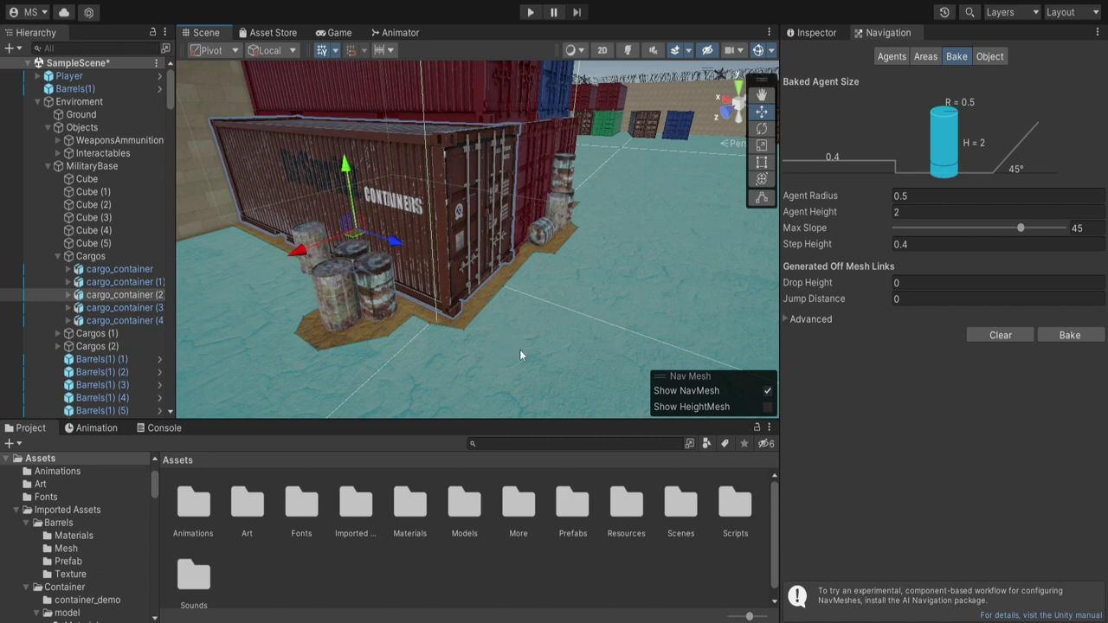
middle_click_drag(520, 350, 500, 358)
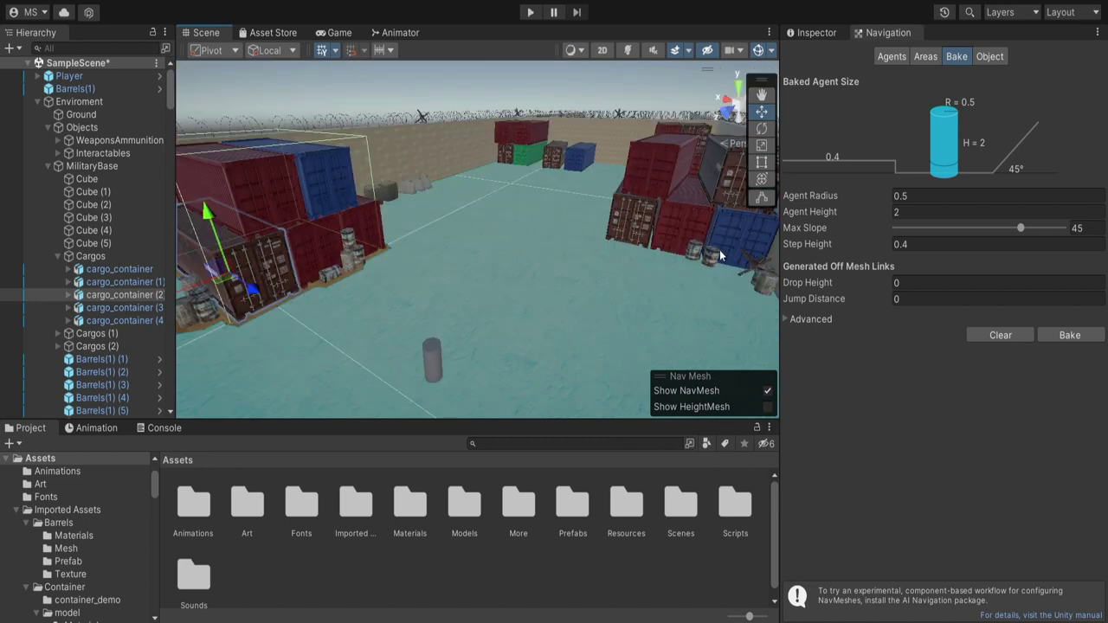
Mark the barrels in front of the Cargos (2) container stack as Navigation Static.
right_click_drag(664, 333, 606, 321)
left_click(622, 287)
left_click(551, 258, "shift")
left_click(990, 57)
left_click(897, 138)
Mark the three ground-level containers of Cargos (2) as Navigation Static, including their child objects.
left_click(480, 227)
left_click(537, 223, "shift")
left_click(594, 227, "shift")
left_click(827, 99)
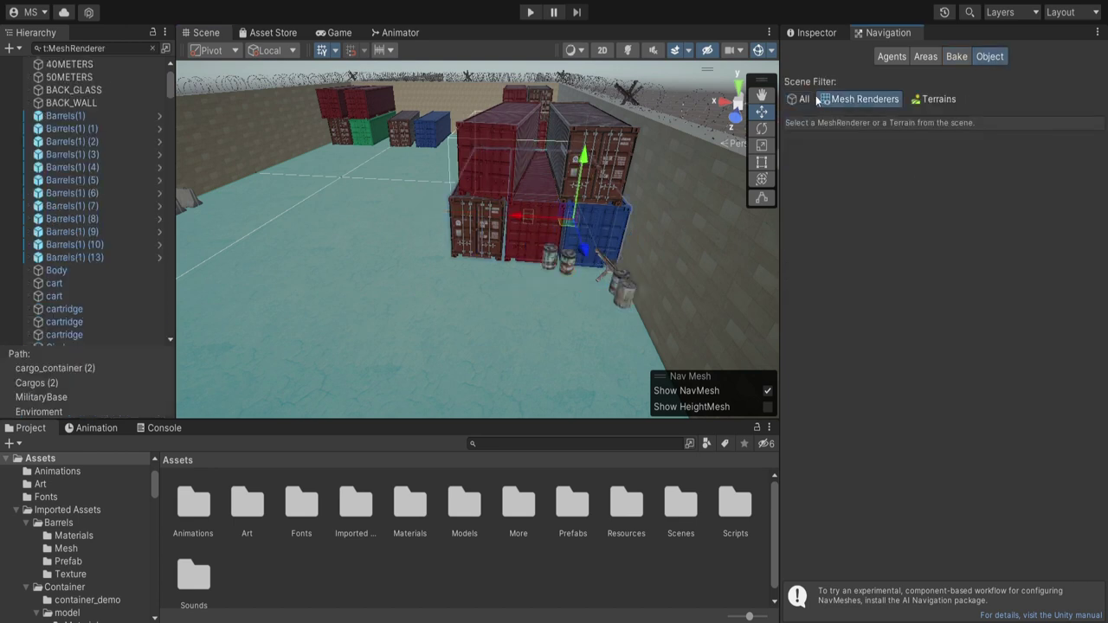
left_click(798, 99)
left_click(813, 33)
left_click(1098, 55)
left_click(1021, 131)
left_click(482, 346)
left_click(888, 32)
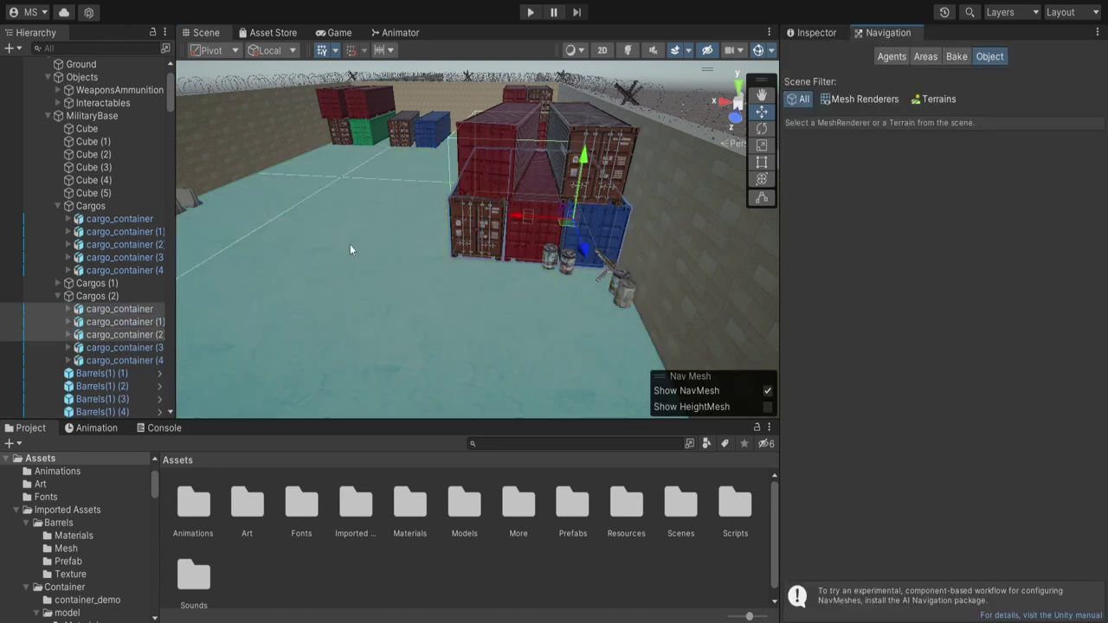
Set the navigation area of the default meshes inside the ground-level Cargos (2) containers to Not Walkable.
left_click_drag(350, 244, 554, 290, "alt")
left_click(571, 297)
left_click(68, 334)
left_click(111, 349)
left_click(932, 169)
left_click(933, 200)
right_click_drag(605, 260, 502, 264)
left_click(554, 264)
left_click(69, 321)
left_click(111, 334)
left_click(932, 169)
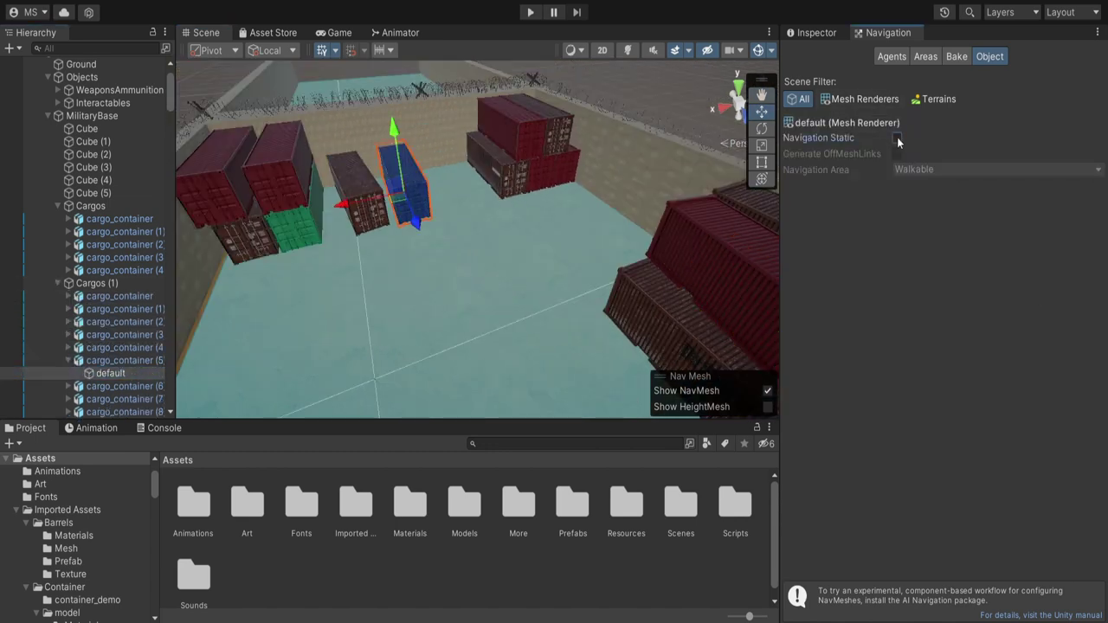
Set the navigation area of the default mesh of cargo_container (6) in Cargos (1) to Not Walkable.
left_click(111, 399)
left_click(996, 169)
left_click(934, 204)
Make the default mesh of the green container, cargo_container (7) in Cargos (1), Navigation Static and Not Walkable.
left_click(294, 230)
scroll(118, 359, "down", 4)
left_click(68, 219)
left_click(110, 232)
left_click(898, 138)
left_click(917, 170)
left_click(935, 201)
Make the default mesh of cargo_container (9) in Cargos (1) Navigation Static and Not Walkable.
left_click(69, 257)
left_click(111, 270)
left_click(897, 137)
left_click(933, 170)
left_click(933, 199)
Make the default meshes of the lower containers in the far corner stack of Cargos (1) Navigation Static and Not Walkable.
left_click(511, 173)
left_click(68, 128)
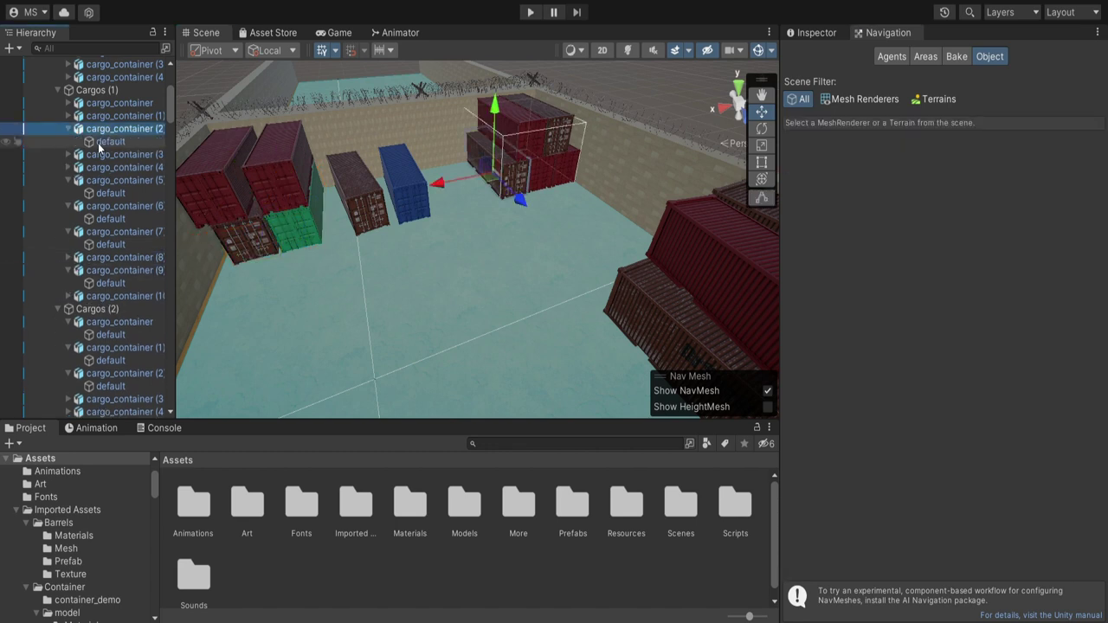
left_click(111, 141)
left_click(543, 168)
left_click(897, 138)
left_click(935, 170)
left_click(938, 201)
Rebake the NavMesh and check the cut-outs around all the container stacks.
left_click(956, 56)
left_click(1069, 335)
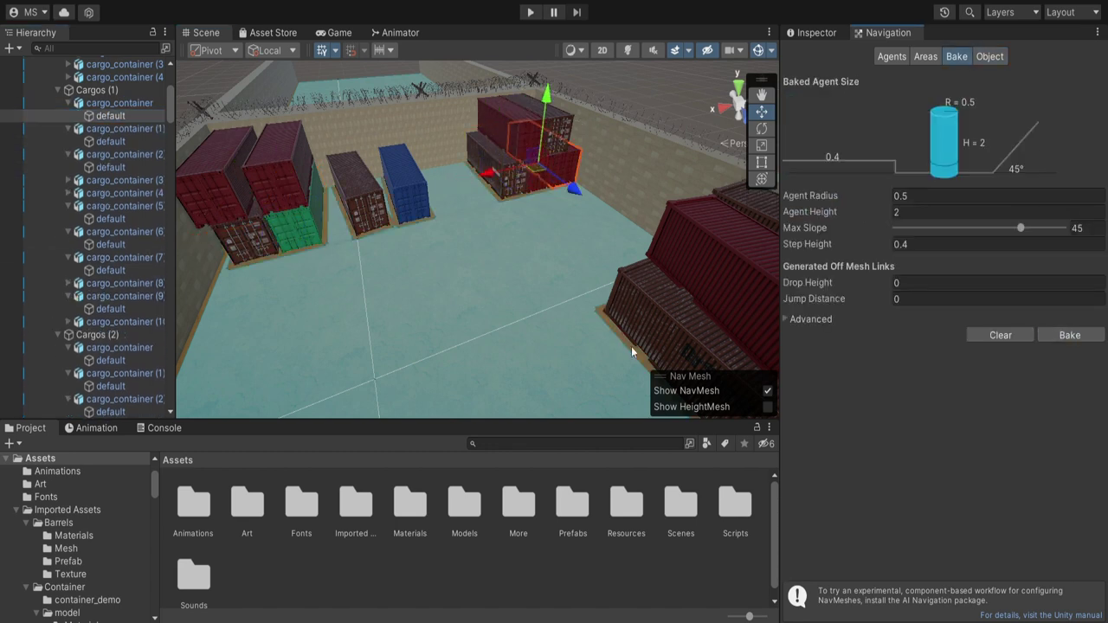
scroll(631, 347, "down", 3)
middle_click_drag(631, 347, 584, 308)
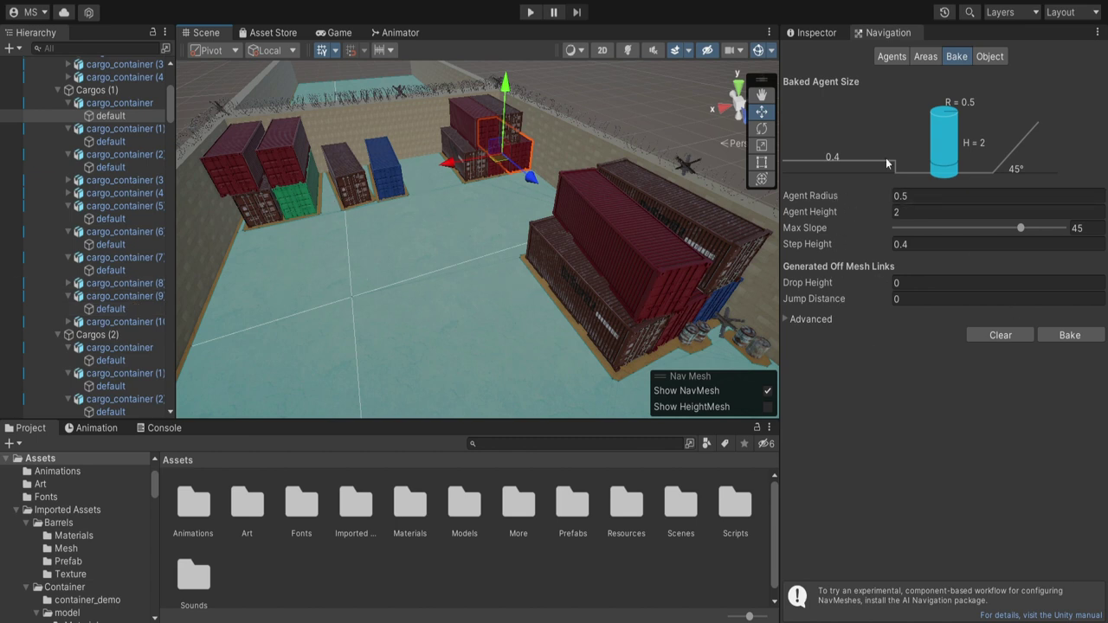
left_click(992, 58)
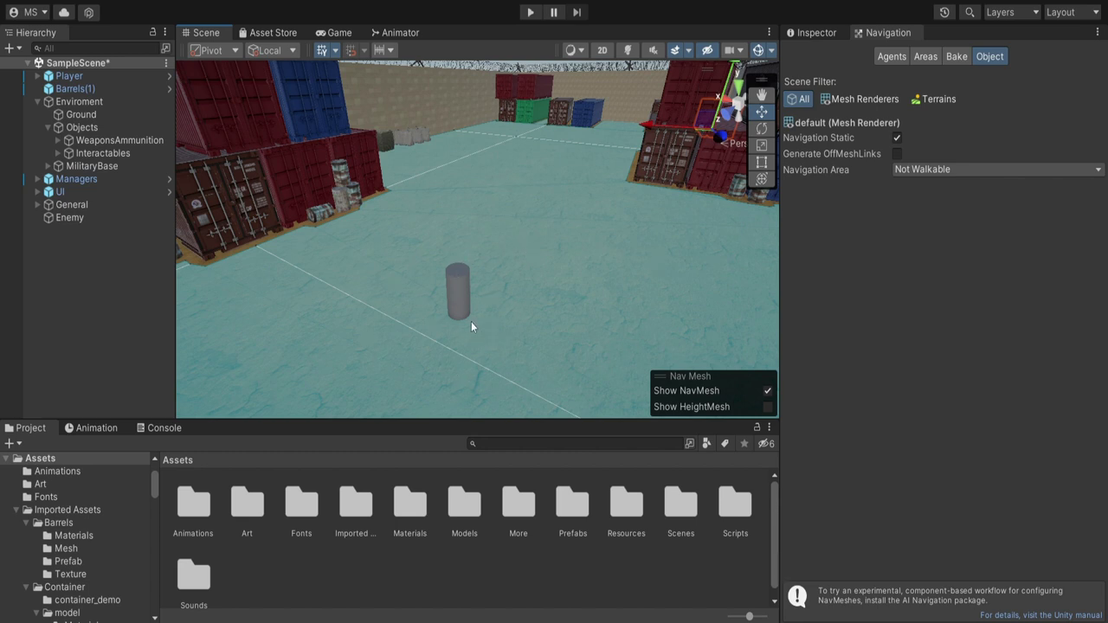
Create a C# script named ClickToMove in the Assets folder.
right_click(492, 562)
mouse_move(598, 212)
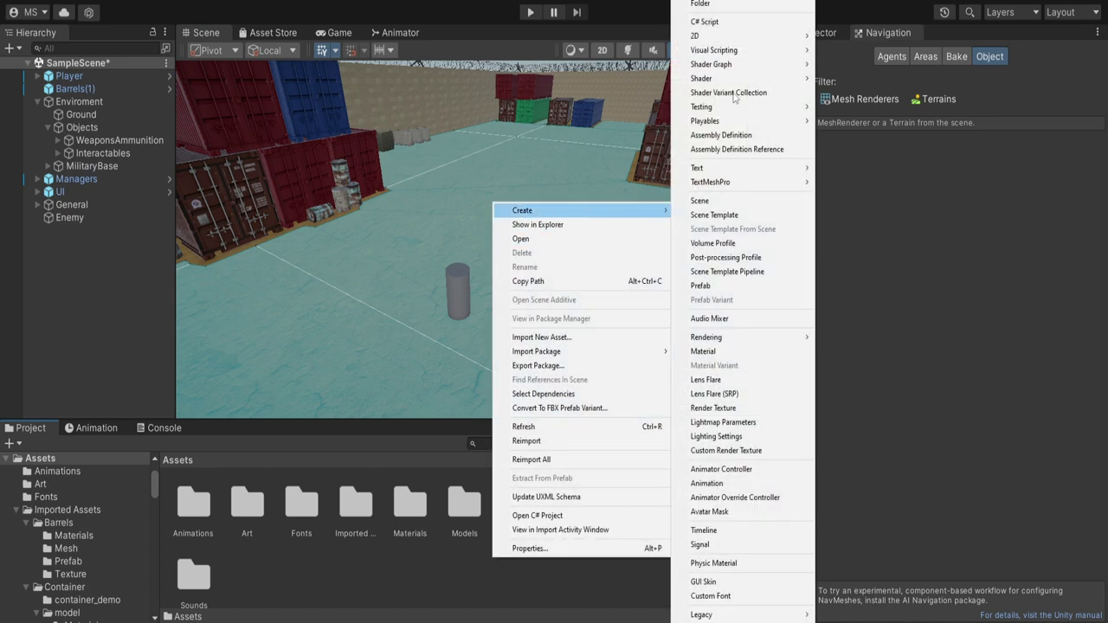
left_click(716, 26)
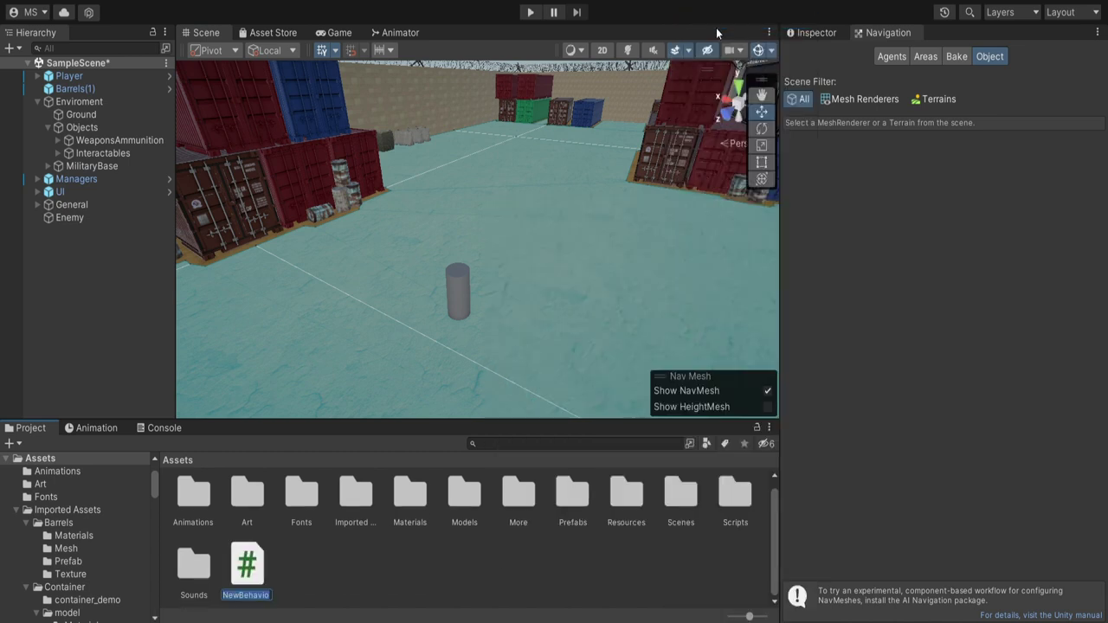
type("ClickToMove")
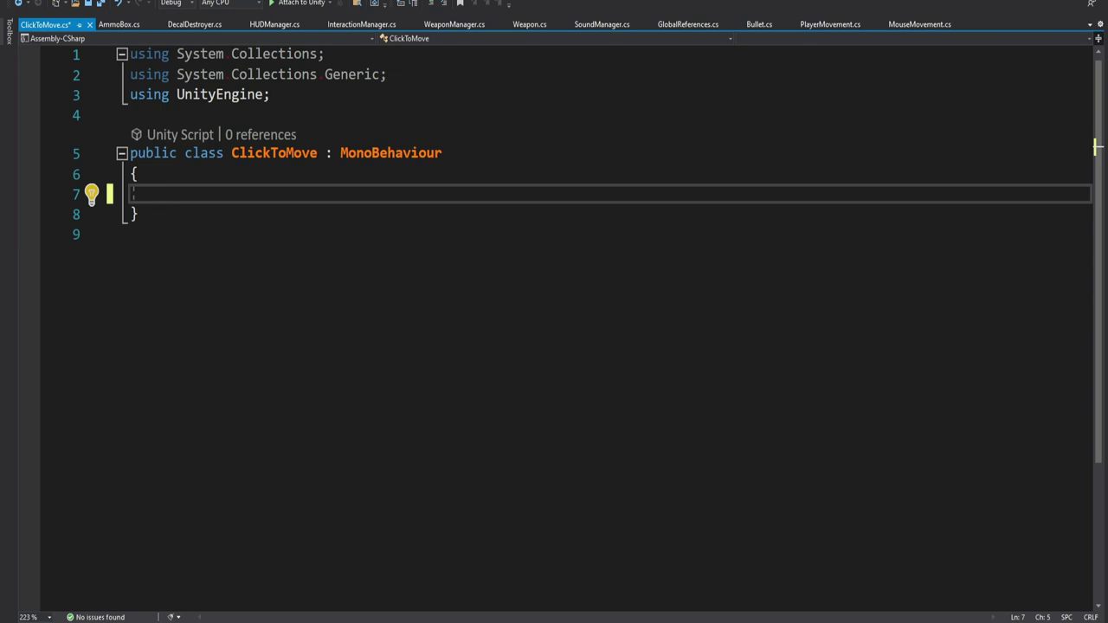
Declare a private NavMeshAgent field named navAgent in the ClickToMove class and import the UnityEngine.AI namespace.
type("private NavMEs")
key("BackSpace")
key("BackSpace")
type("eshAgent navAgent;")
key("ctrl+period")
key("Return")
key("Return")
key("Return")
Add a Start method that assigns GetComponent<NavMeshAgent>() to navAgent.
type("Star")
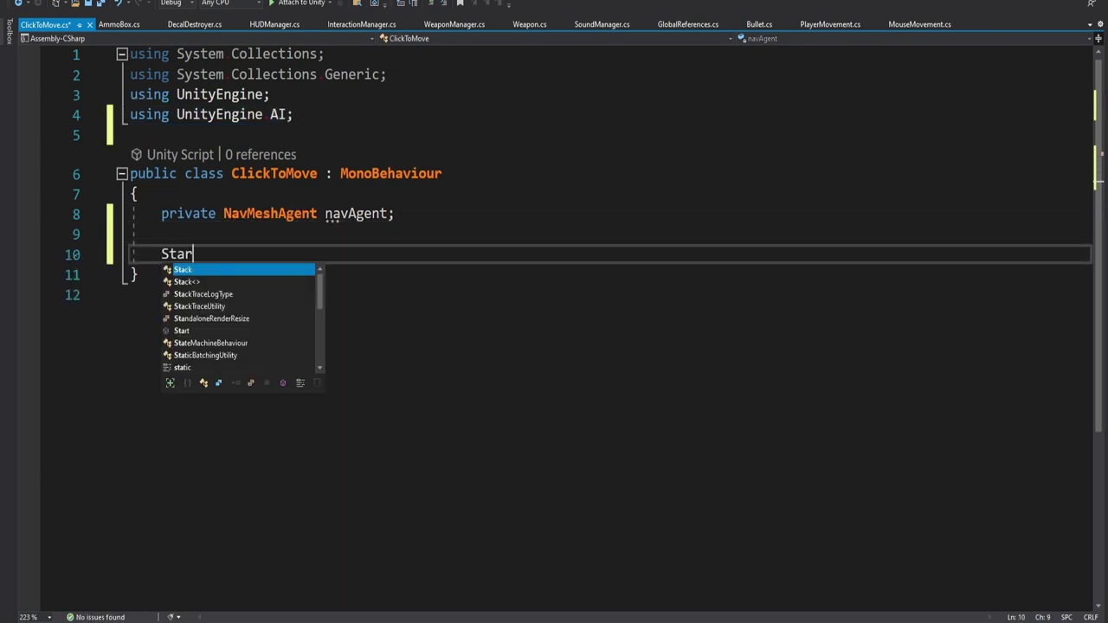
type("t")
key("Tab")
type("nav")
key("Tab")
type("= GetComponent<N")
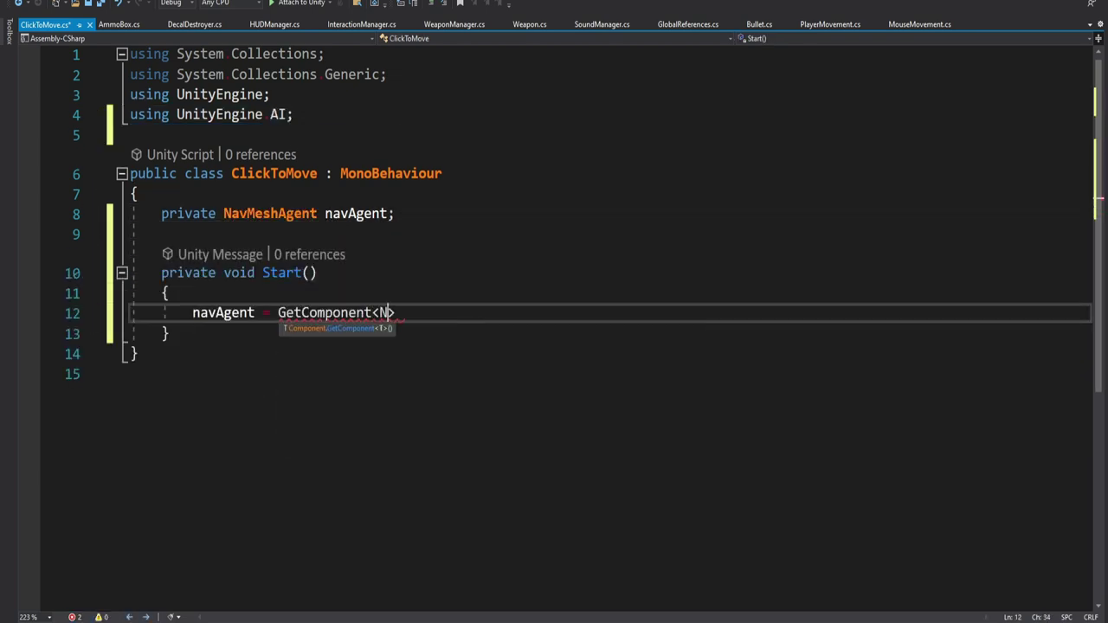
type("avMeshAgent>();")
Add an Update method containing an if block with the condition Input.GetMouseButtonDown(0).
key("Down")
key("Return")
key("Return")
type("Upd")
key("Tab")
type("if ()")
key("Return")
type("{")
key("Return")
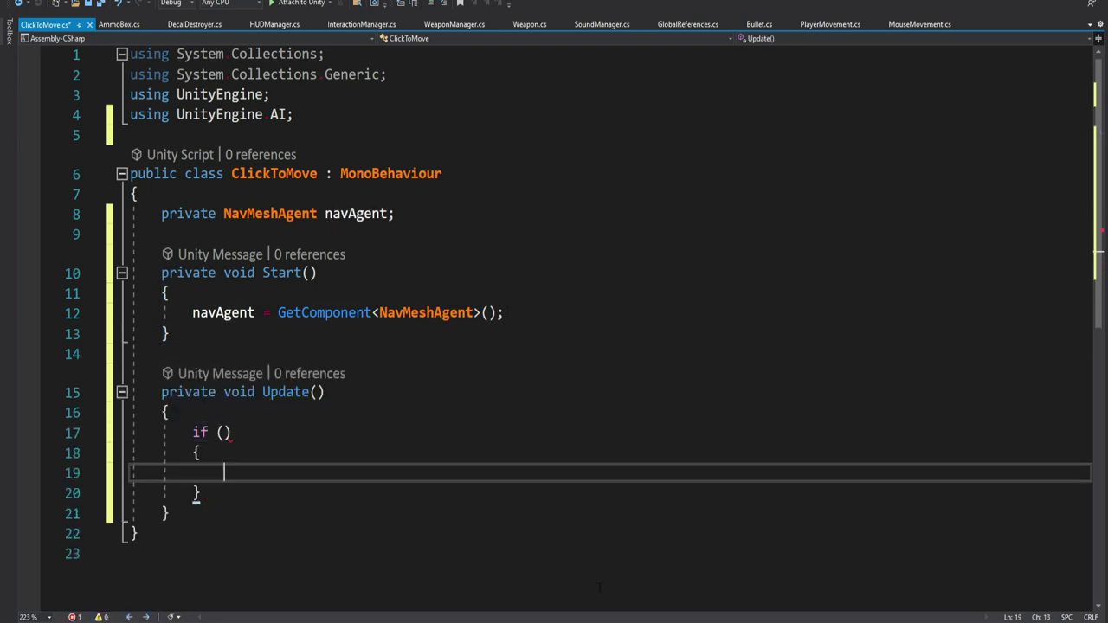
scroll(598, 587, "down", 3)
left_click(223, 250)
type("Input.GetMouseButtonDown(0)")
Inside the mouse-button if block, declare Ray ray = Camera.main.ScreenPointToRay(Input.mousePosition) and RaycastHit hit.
key("Down")
key("Down")
type("Ray ray = Camera.main.ScreenPointToRay();")
key("Left")
key("Left")
type("Input.mousePosition")
key("End")
key("Return")
type("RaycastHit hit")
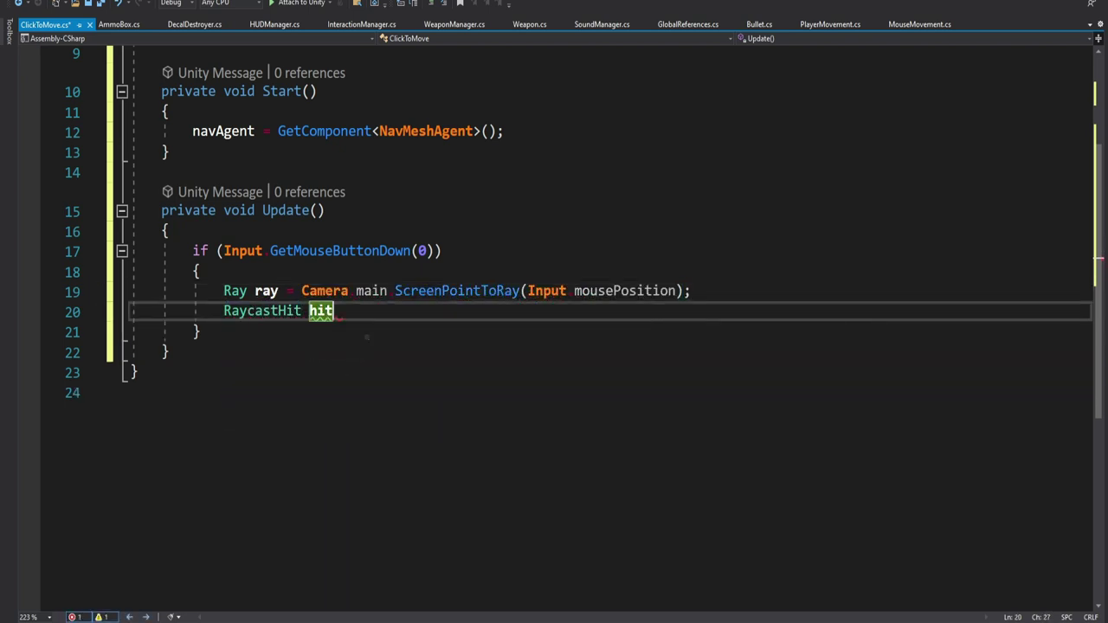
type(";")
Add a nested if block with the condition Physics.Raycast(ray, out hit, Mathf.Infinity, NavMesh.AllAreas).
key("Return")
key("Return")
type("if ()")
key("Return")
type("{")
key("Return")
key("Up")
key("Up")
type("Phy")
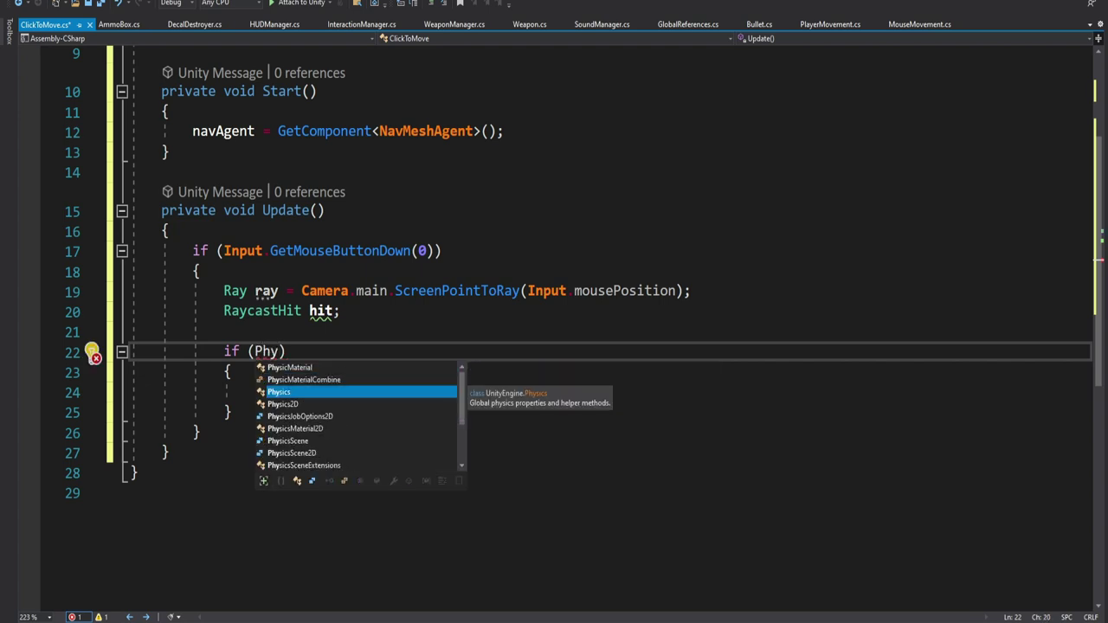
type("sics.Raycast(ray, out hit, Mathf.Infinity, Na")
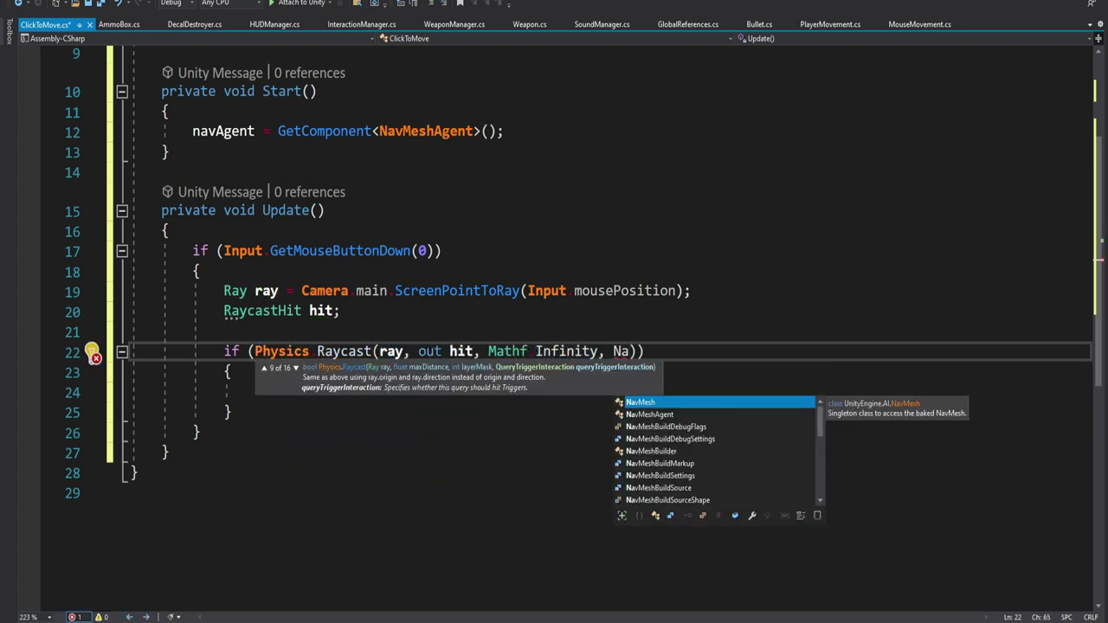
type("vMesh.AllAreas")
Inside the raycast if block, call navAgent.SetDestination(hit.point).
key("Down")
key("Down")
type("navAgent.Se")
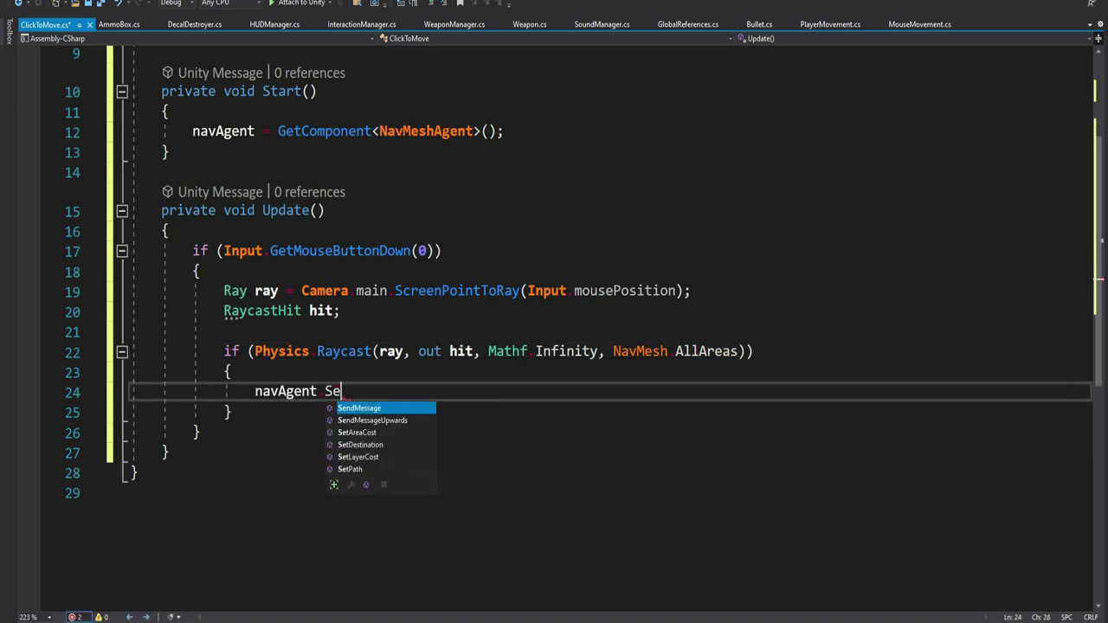
type("tDestination(hit.point);")
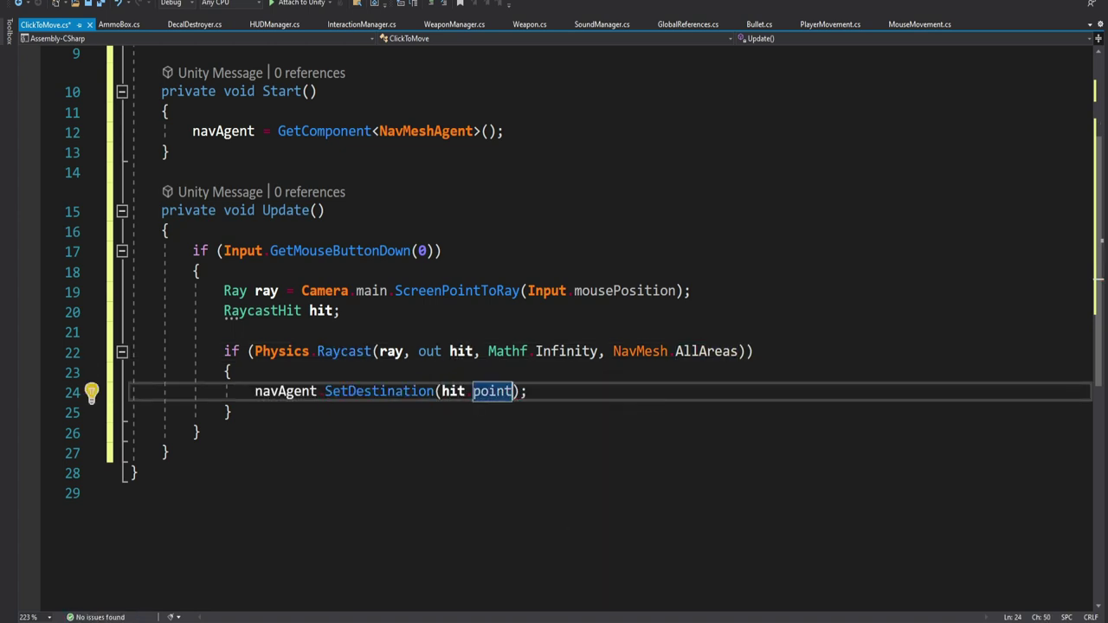
Add the comment "Create a ray from the camera to the mouse position" above the ray declaration.
left_click(201, 271)
key("Return")
type("// Create a ray from the camera to the mouse position")
Add the comment "Check if the ray hits the ground (NavMesh)" above the Physics.Raycast condition.
key("Down")
key("Down")
key("Down")
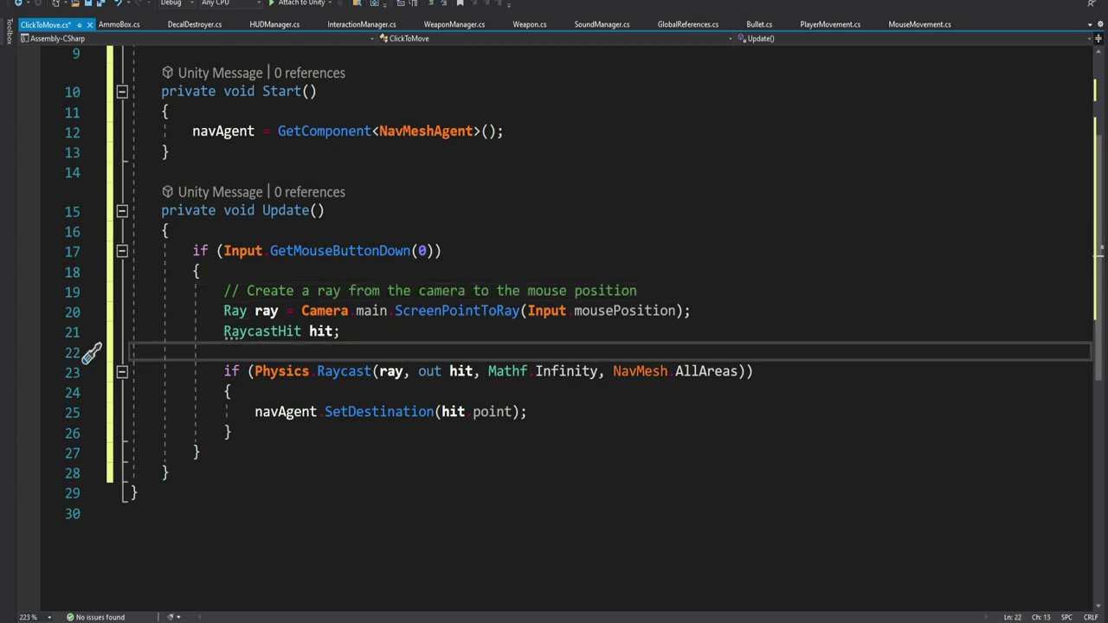
key("Return")
type("// Check if the ray hits the groun")
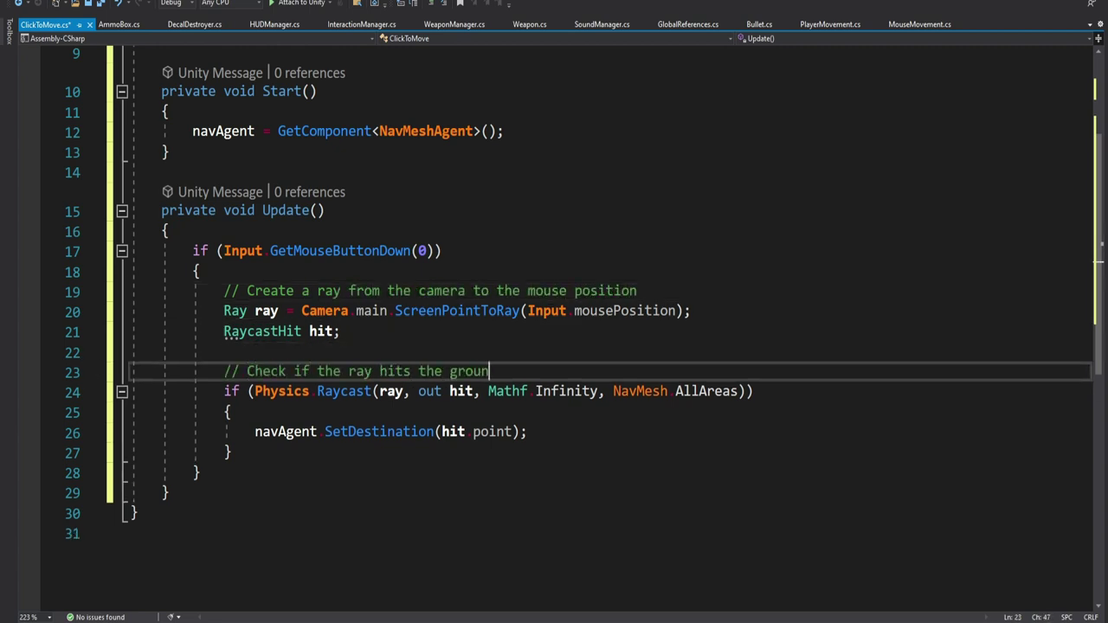
type("d (NavMesh)")
Add the comment "Move the agent to the clicked position" above the SetDestination call.
key("Down")
key("Down")
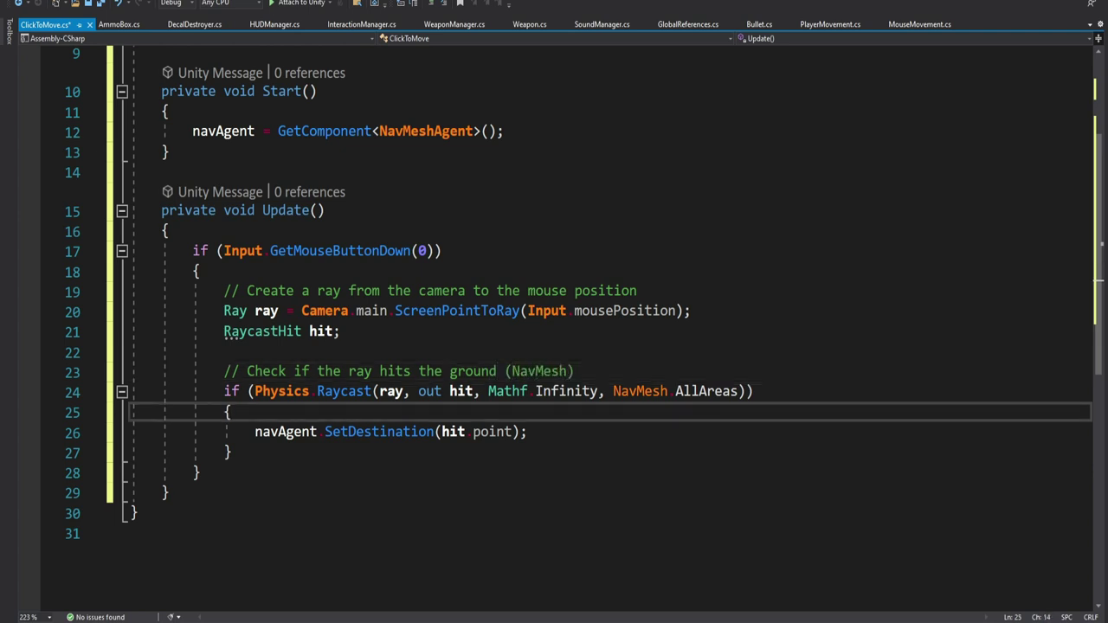
key("Return")
type("// Move the agent to the clicked position")
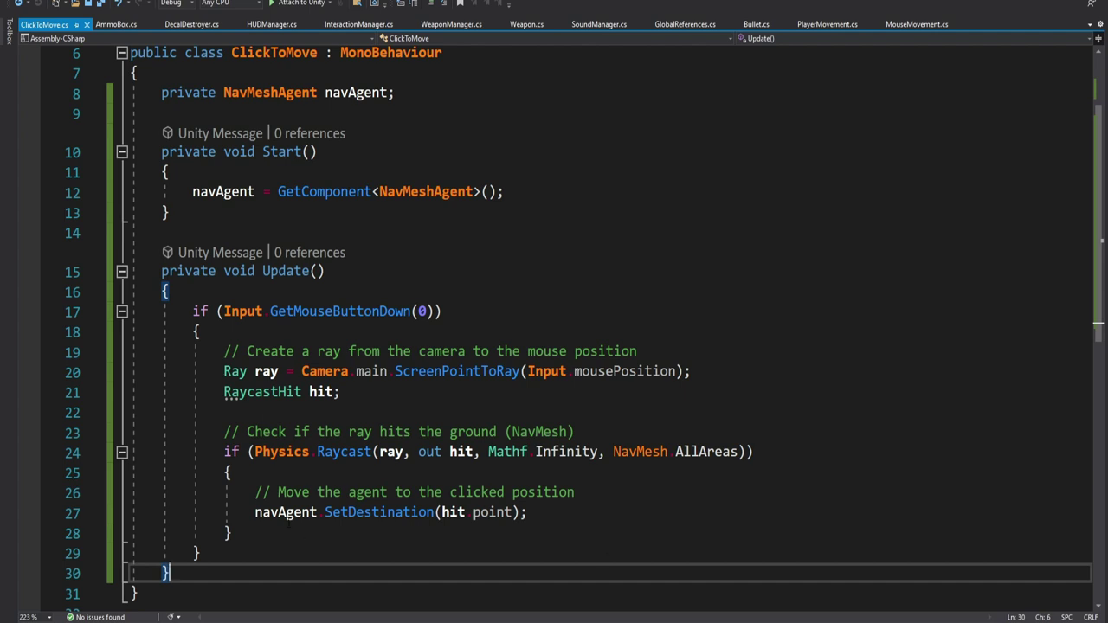
left_click_drag(325, 511, 527, 512)
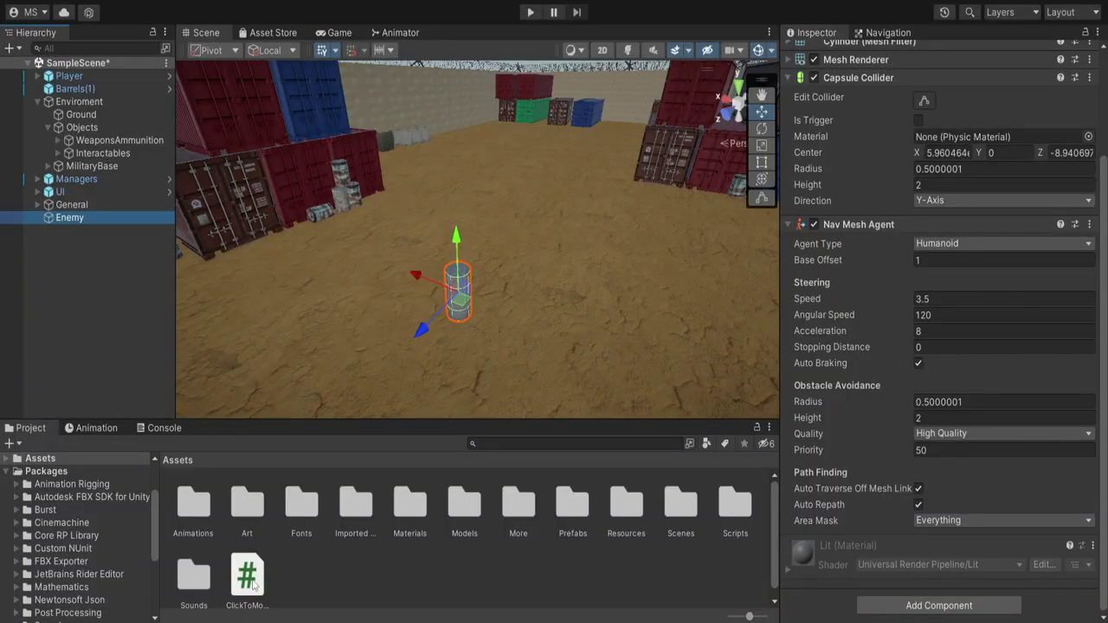
In Unity, attach the ClickToMove script to the Enemy object, and play the scene, walking the player outside toward the enemy.
left_click_drag(252, 586, 69, 217)
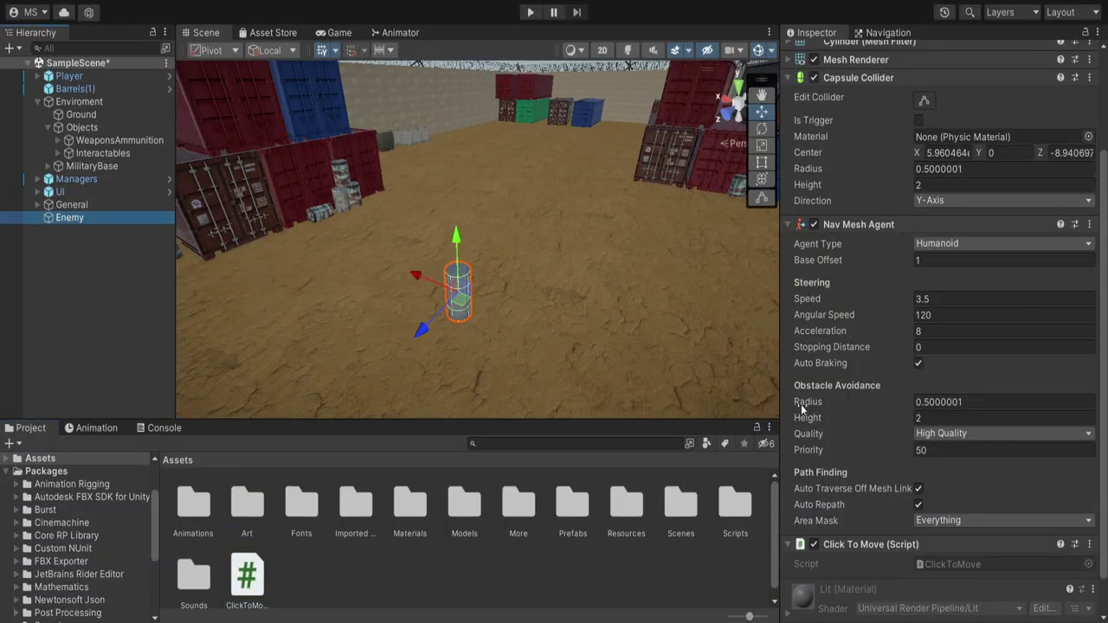
left_click(531, 12)
key("w")
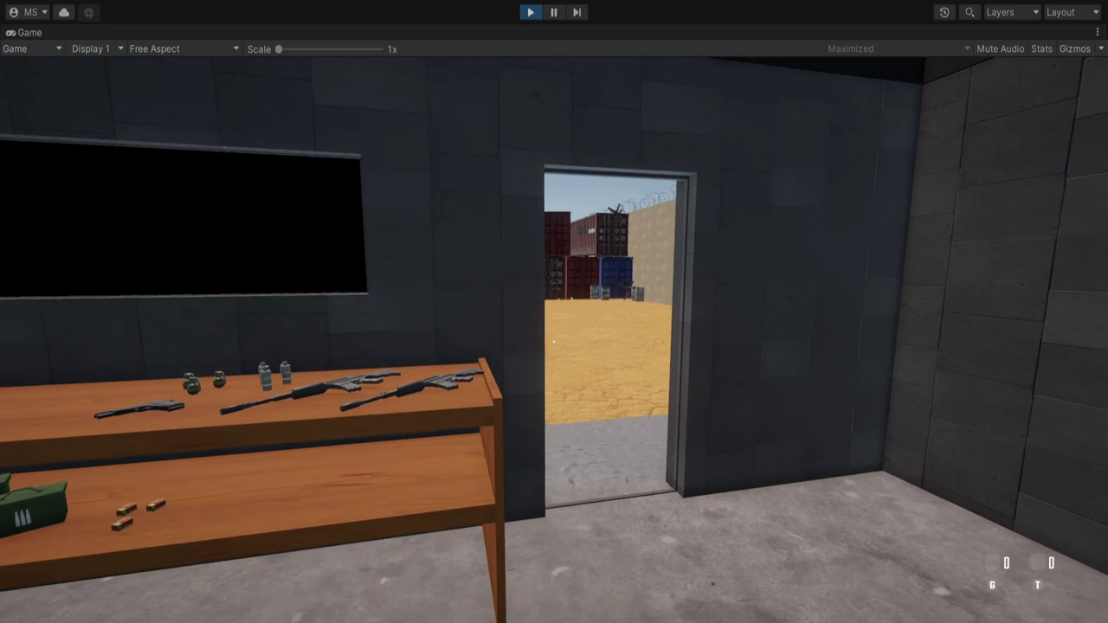
key("w")
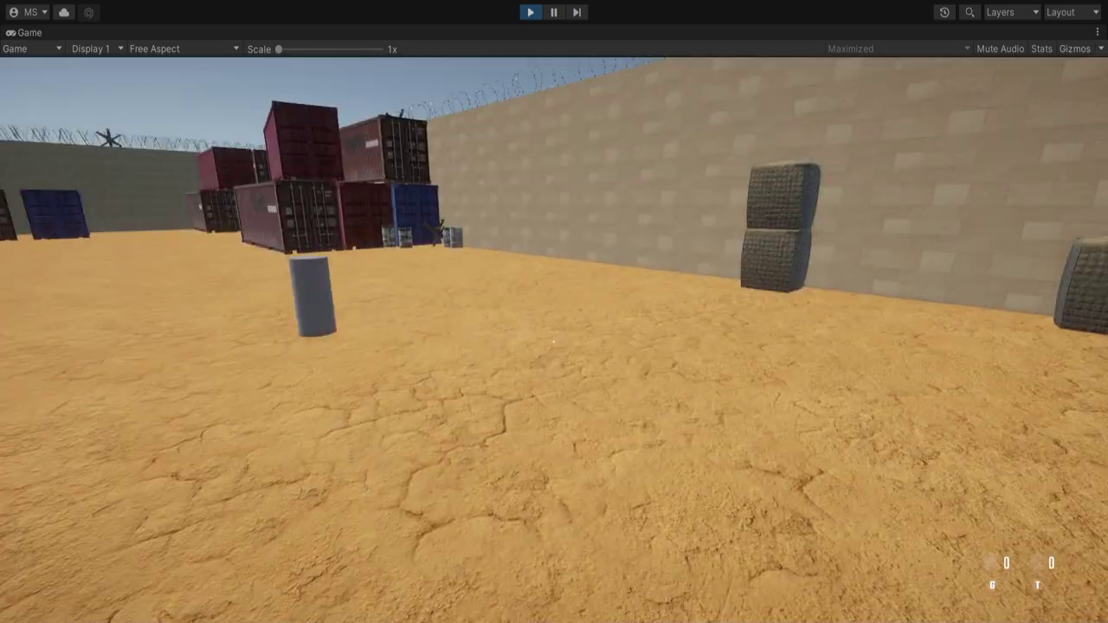
Test the enemy's movement by choosing ground points as destinations while walking around, and exit play mode.
left_click(554, 341)
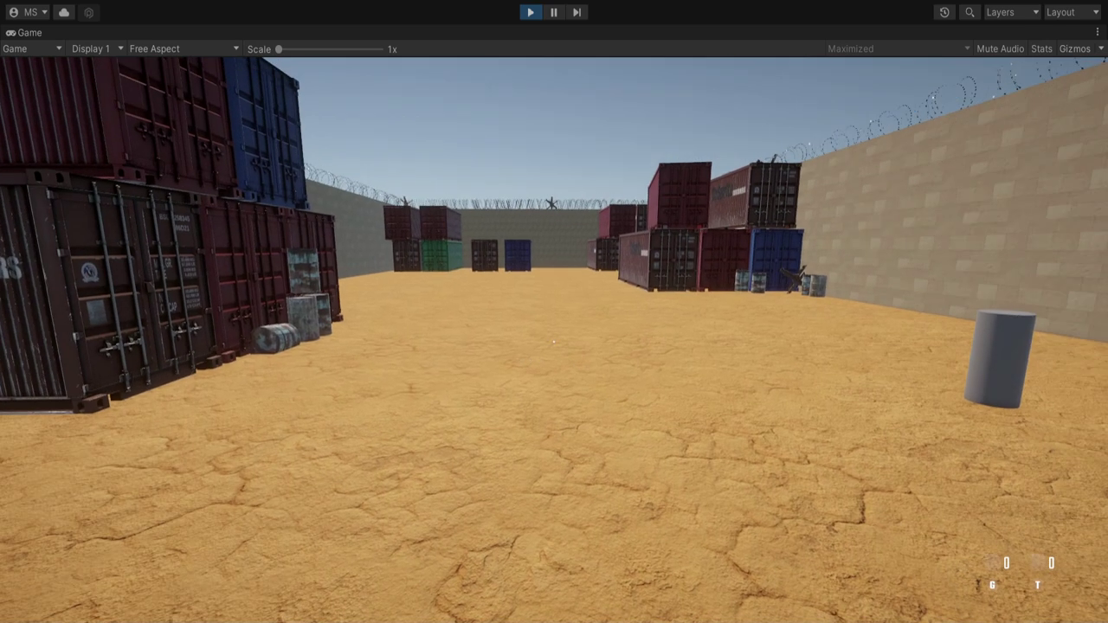
left_click(554, 342)
key("w")
key("d")
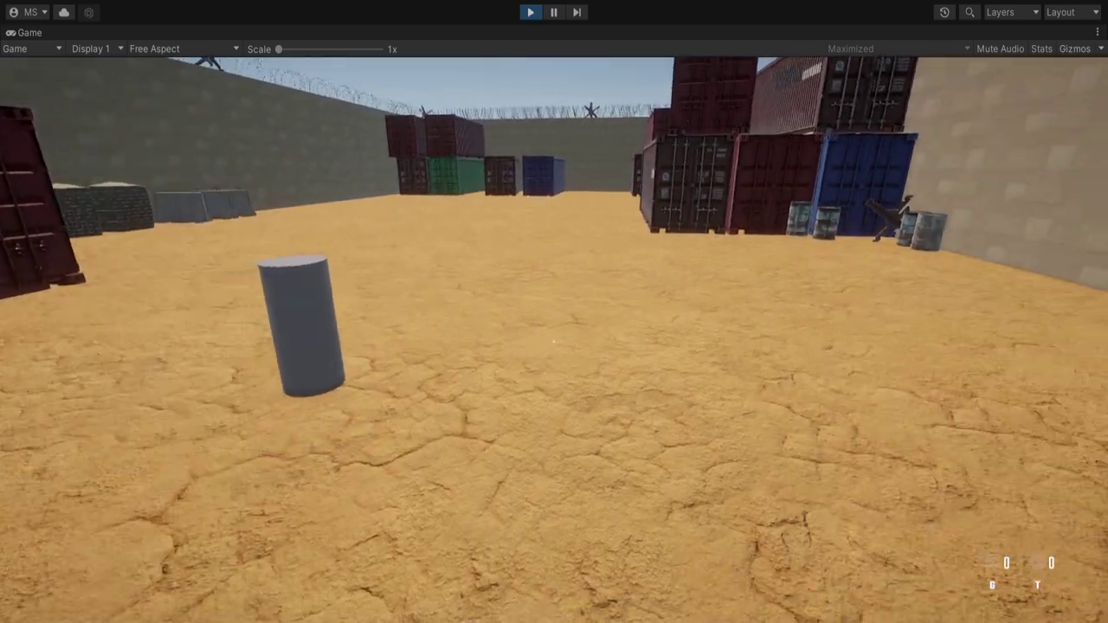
key("ctrl+p")
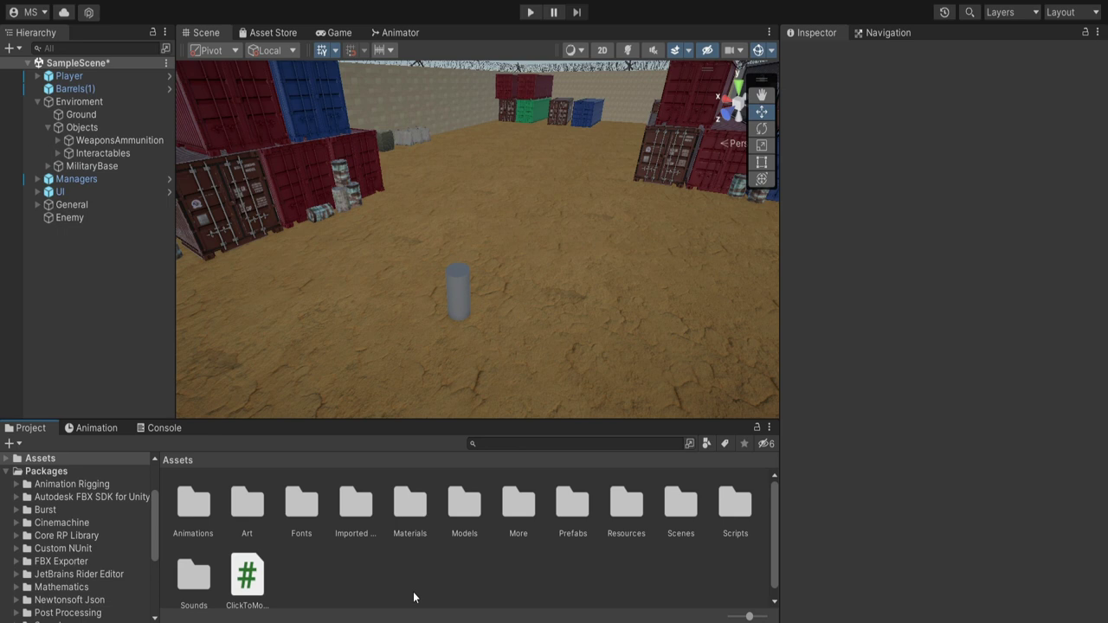
Start creating a new asset in the Assets folder.
right_click(408, 587)
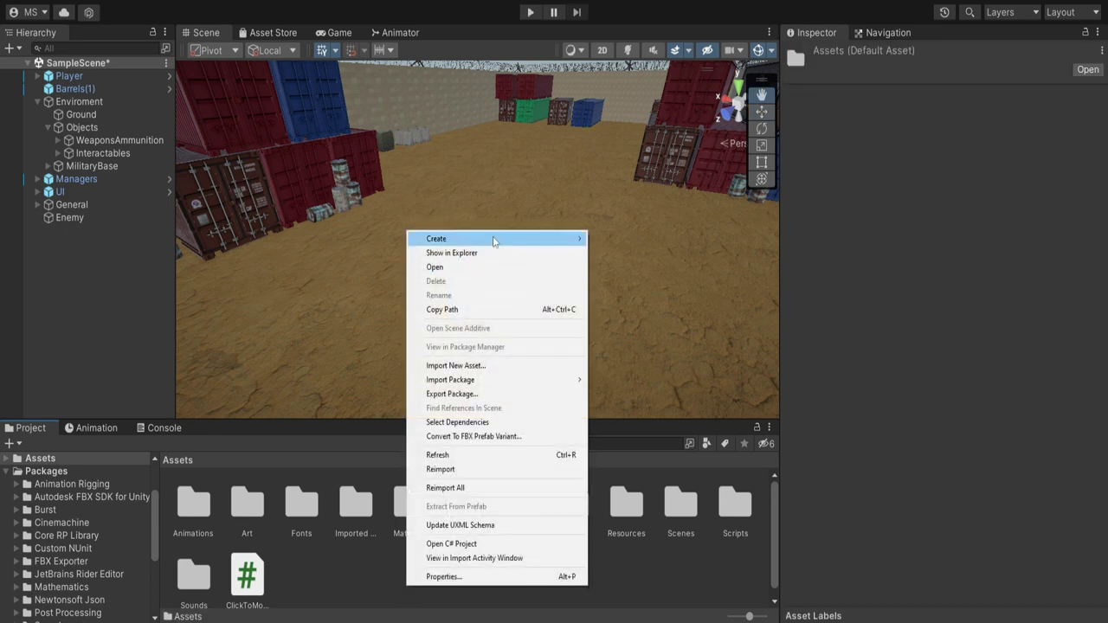